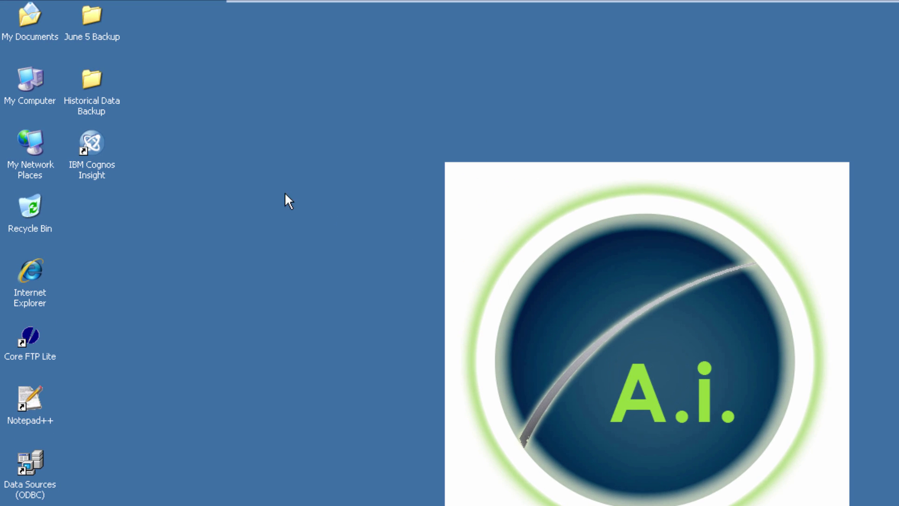
# Create a new folder named TM1 on the C: drive.
pyautogui.doubleClick(41, 85)
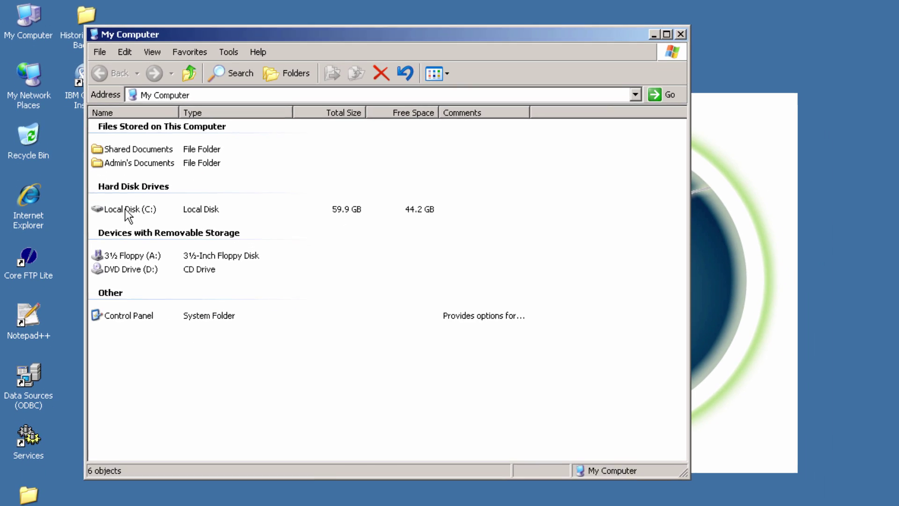
pyautogui.doubleClick(120, 285)
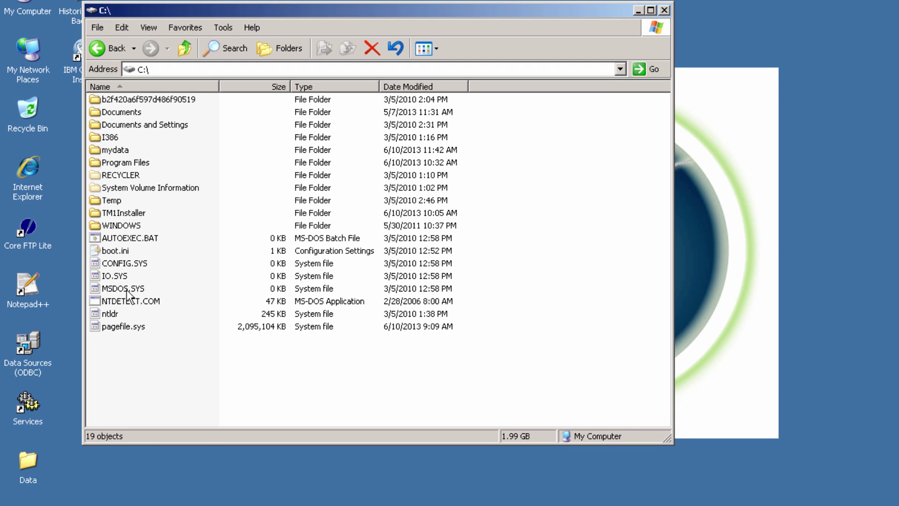
pyautogui.rightClick(117, 352)
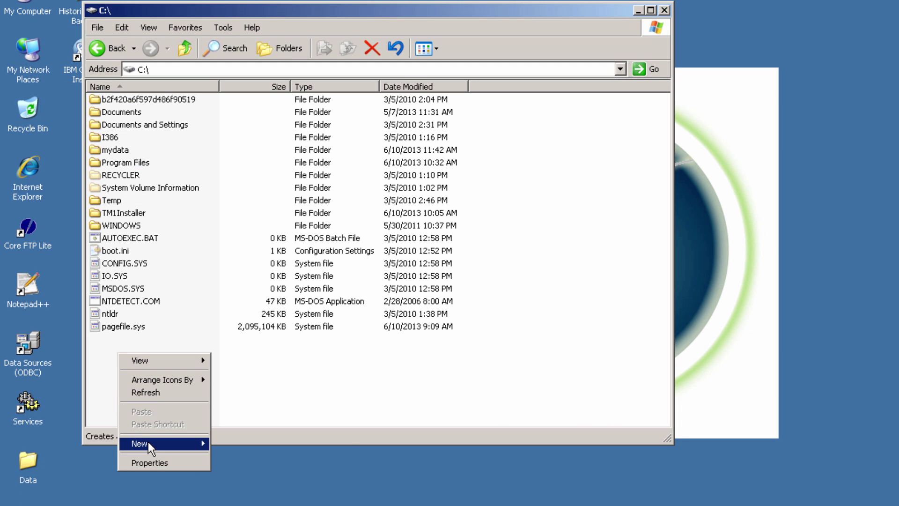
pyautogui.moveTo(183, 444)
pyautogui.click(234, 444)
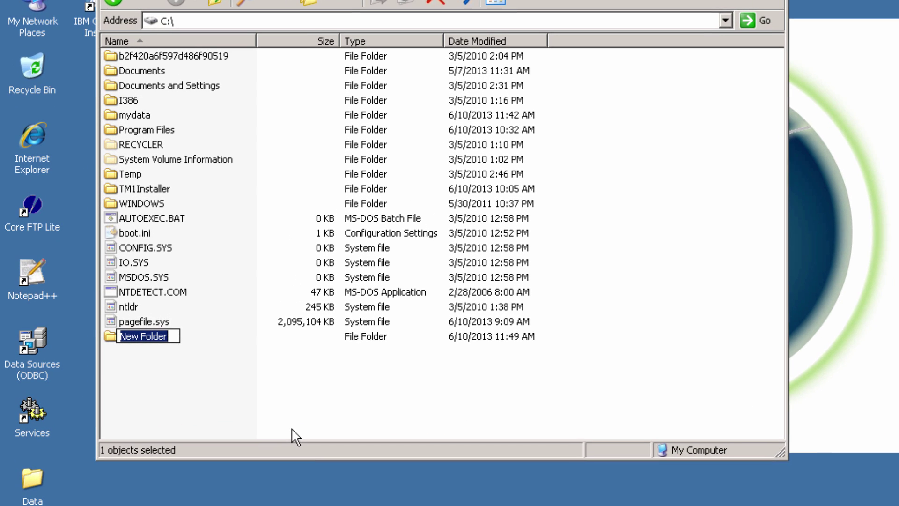
pyautogui.write('TM1')
pyautogui.press('Return')
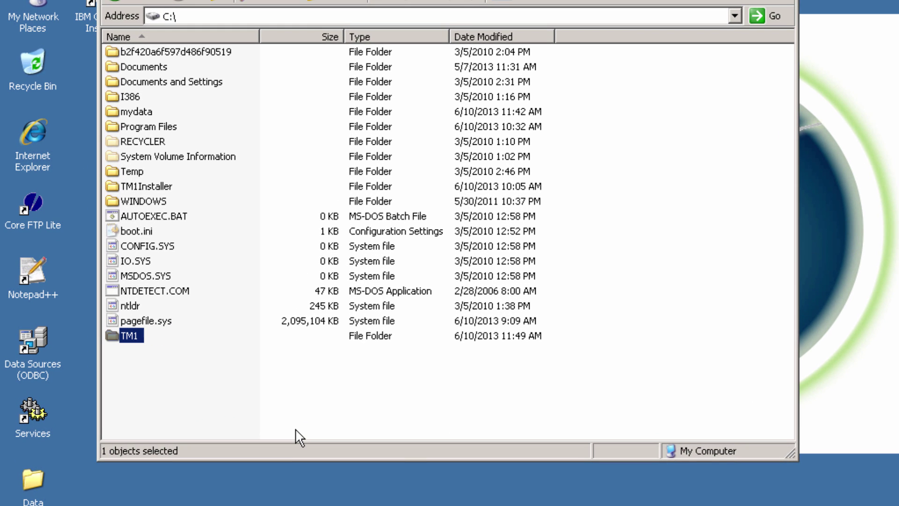
# Inside C:\TM1, create two subfolders named Data and Logs.
pyautogui.doubleClick(134, 336)
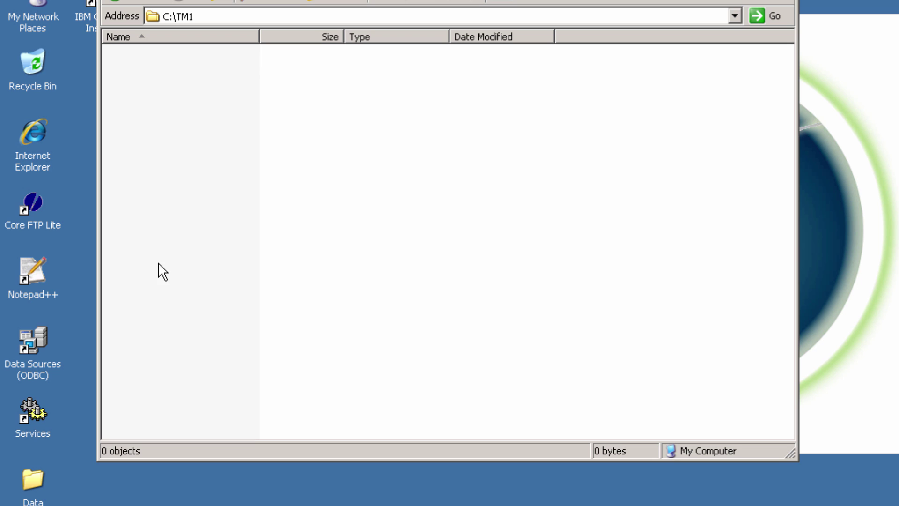
pyautogui.rightClick(184, 112)
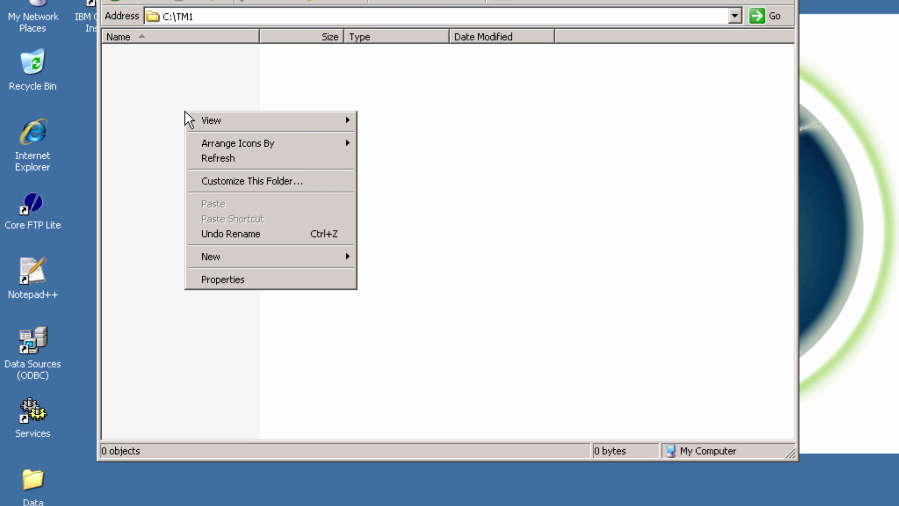
pyautogui.moveTo(236, 258)
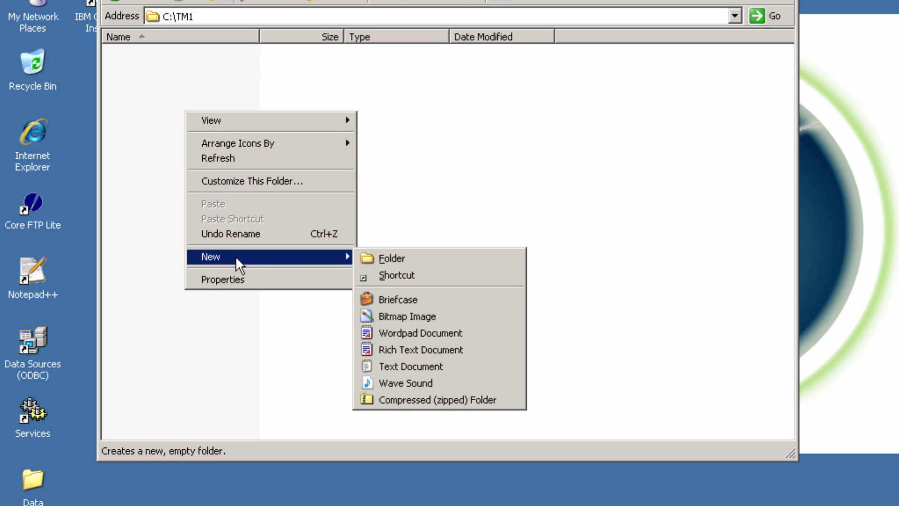
pyautogui.click(380, 256)
pyautogui.write('Data')
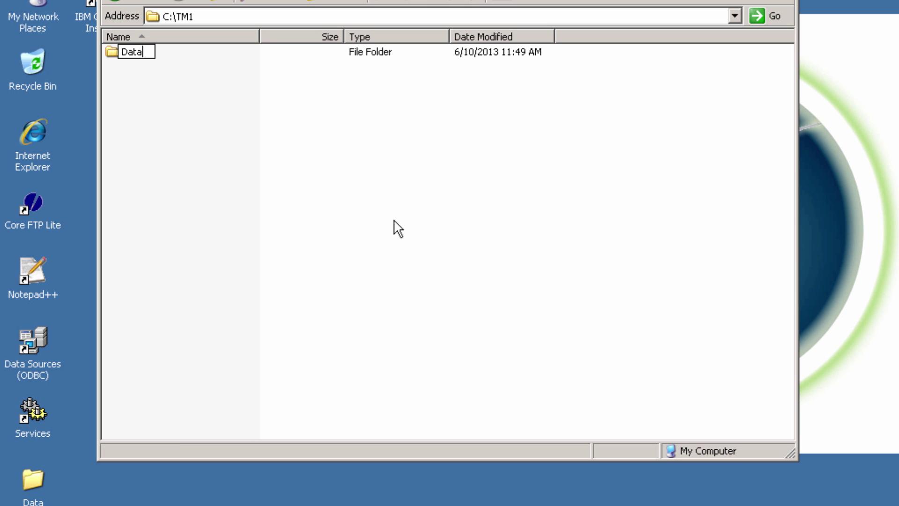
pyautogui.press('Return')
pyautogui.rightClick(218, 158)
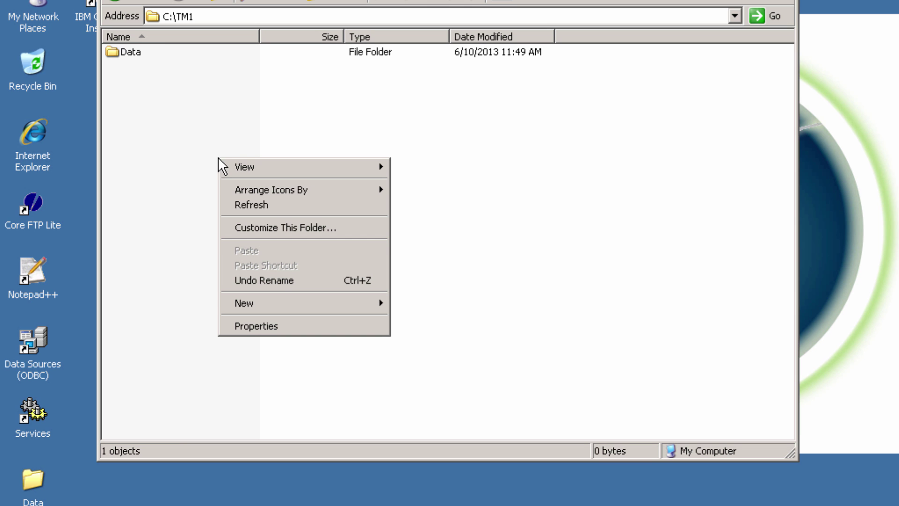
pyautogui.moveTo(281, 301)
pyautogui.click(405, 303)
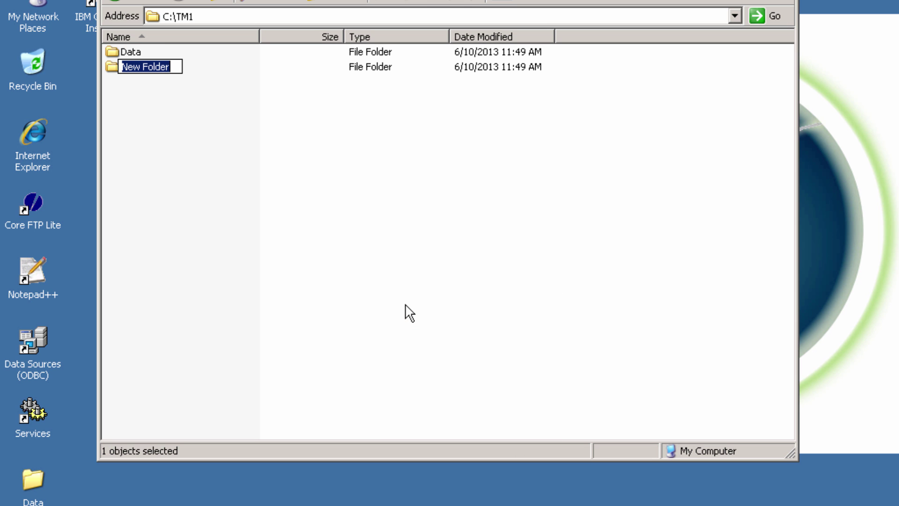
pyautogui.write('Logs')
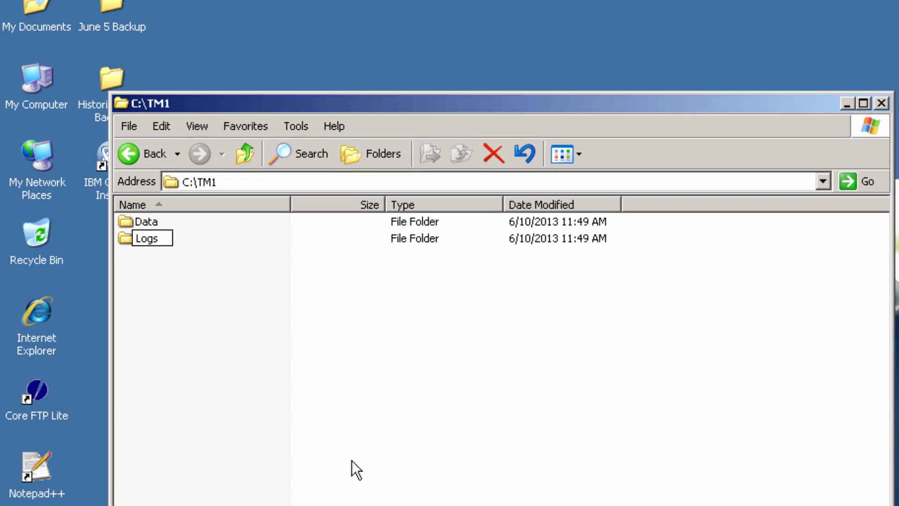
pyautogui.press('Return')
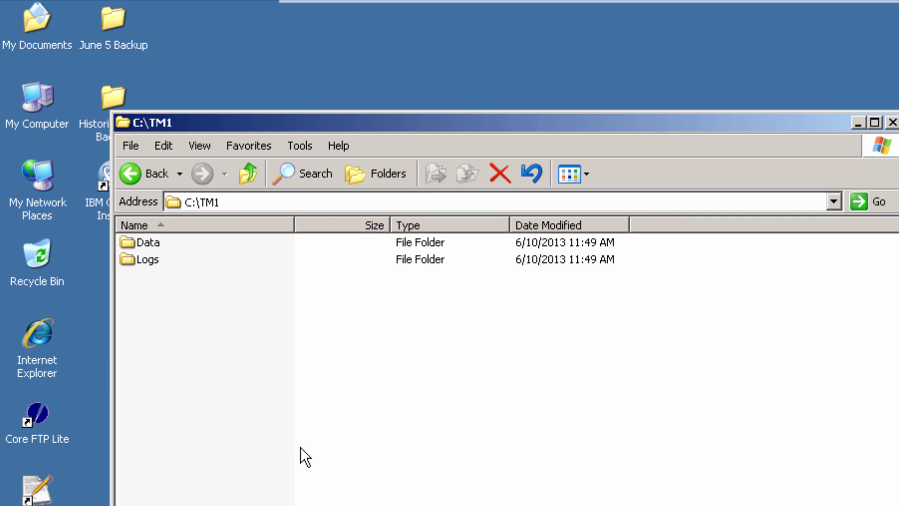
# In a second Explorer window, browse to the GO_New_Stores folder under Program Files\ibm\cognos\tm1\samples\tm1.
pyautogui.doubleClick(52, 104)
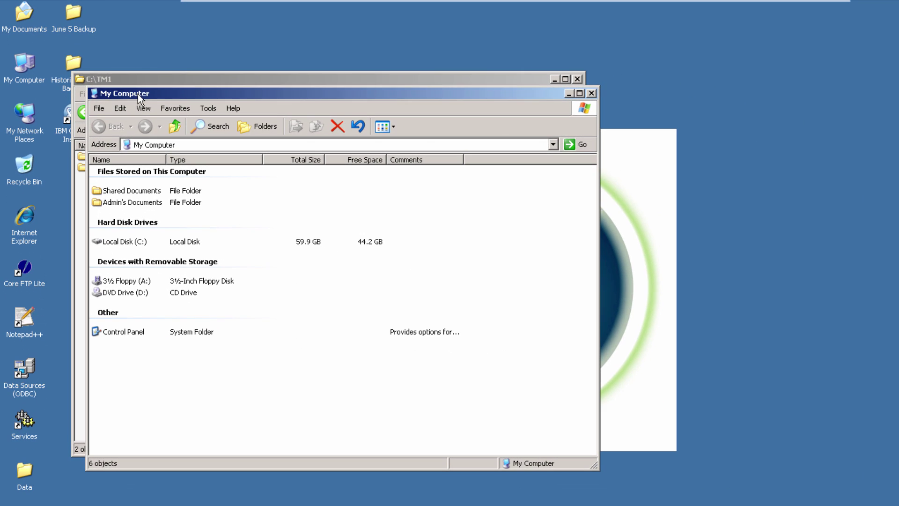
pyautogui.moveTo(138, 93); pyautogui.dragTo(479, 117)
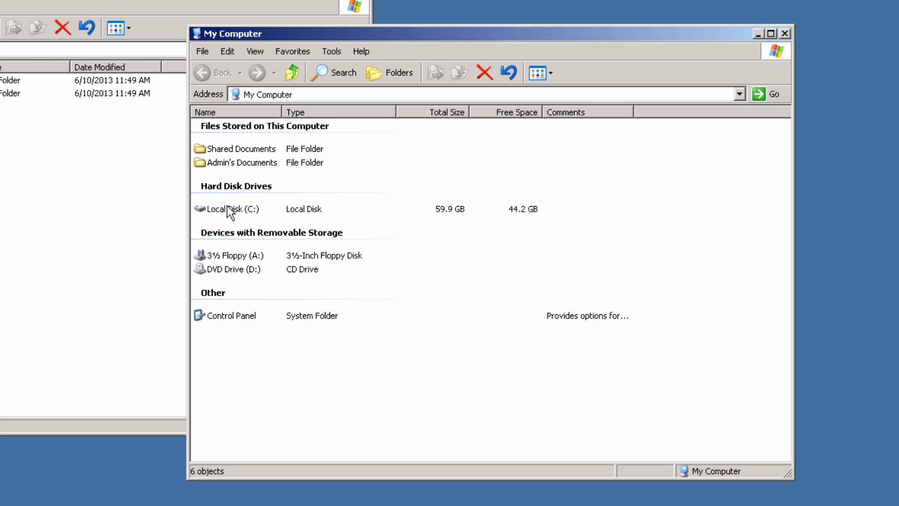
pyautogui.click(226, 206)
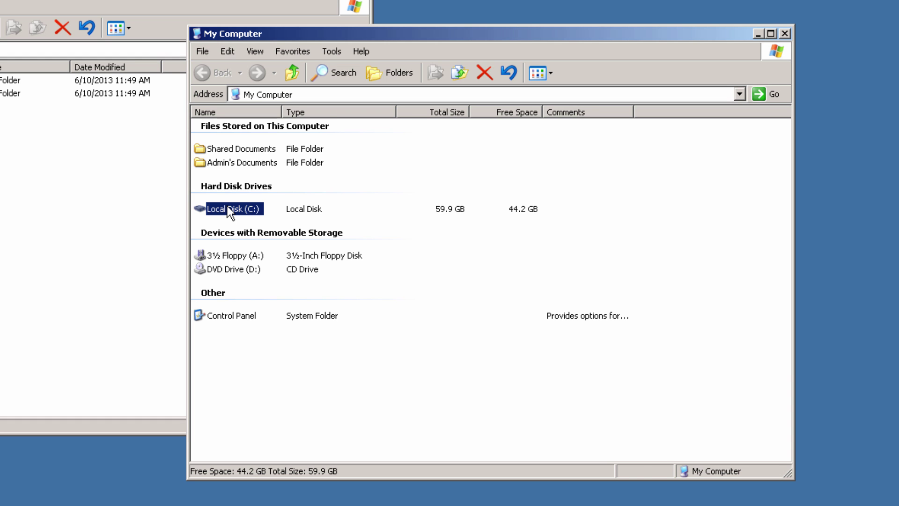
pyautogui.doubleClick(226, 206)
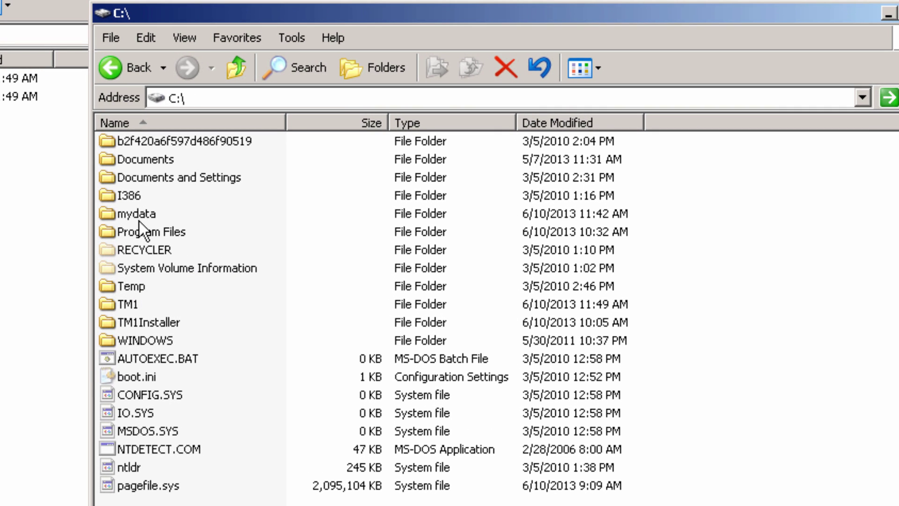
pyautogui.doubleClick(138, 228)
pyautogui.doubleClick(125, 230)
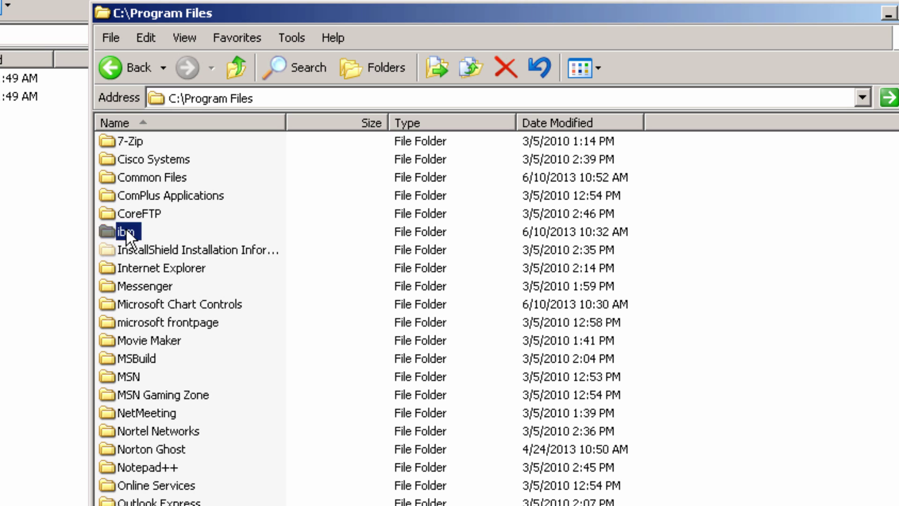
pyautogui.doubleClick(137, 144)
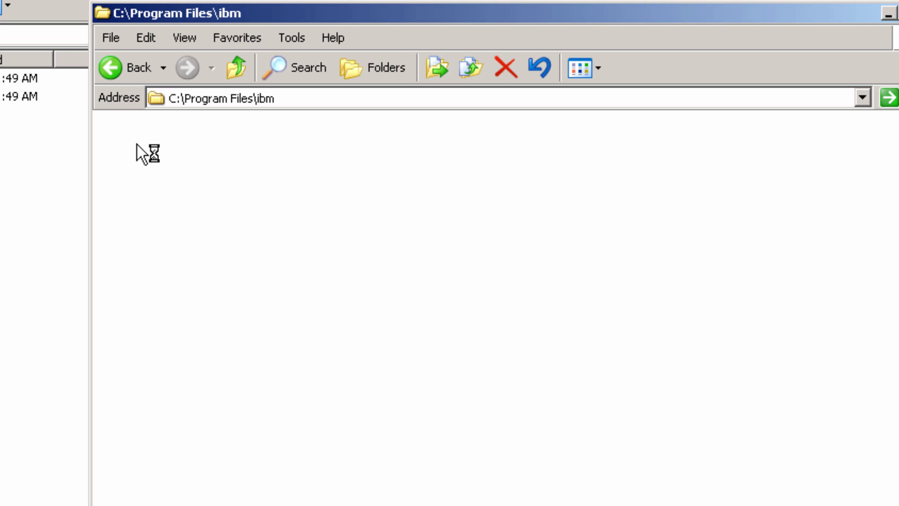
pyautogui.doubleClick(133, 143)
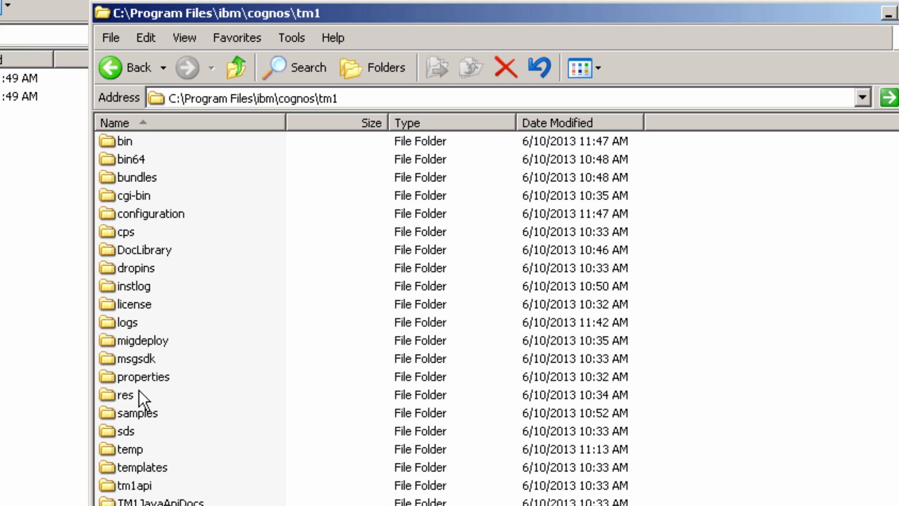
pyautogui.doubleClick(134, 412)
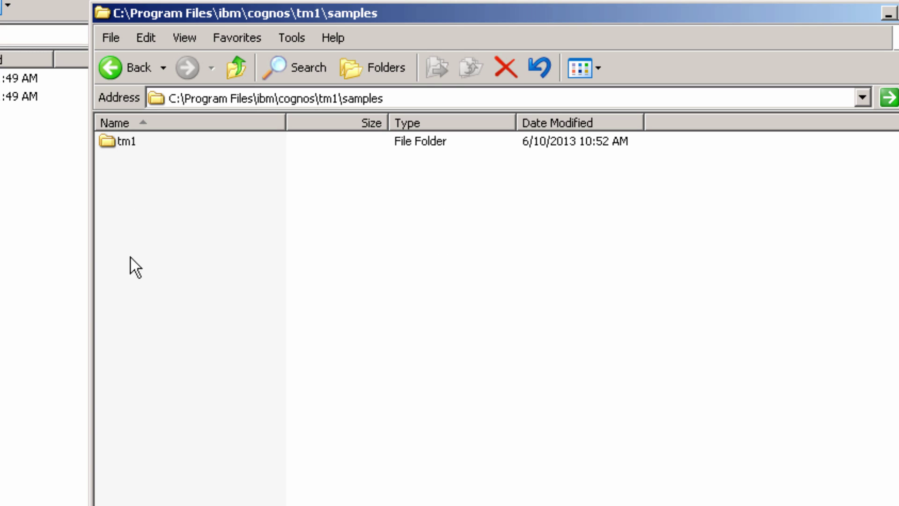
pyautogui.doubleClick(128, 143)
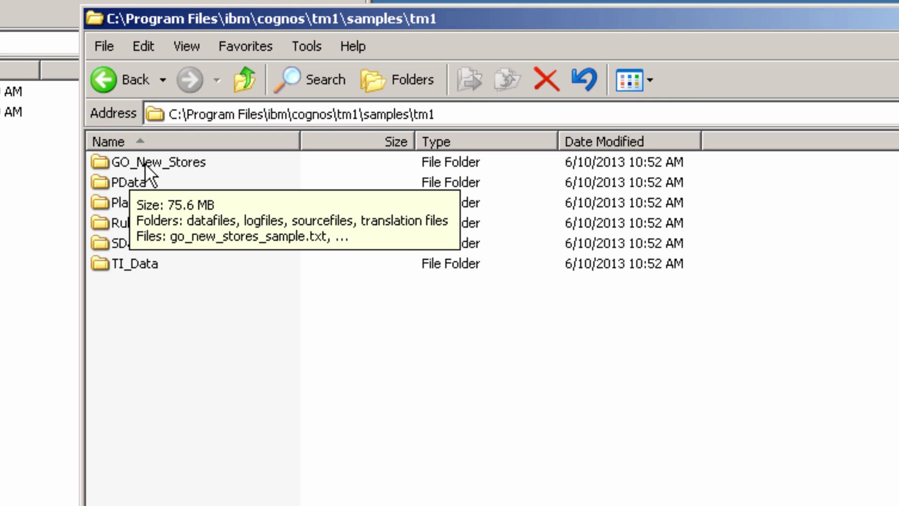
pyautogui.doubleClick(145, 163)
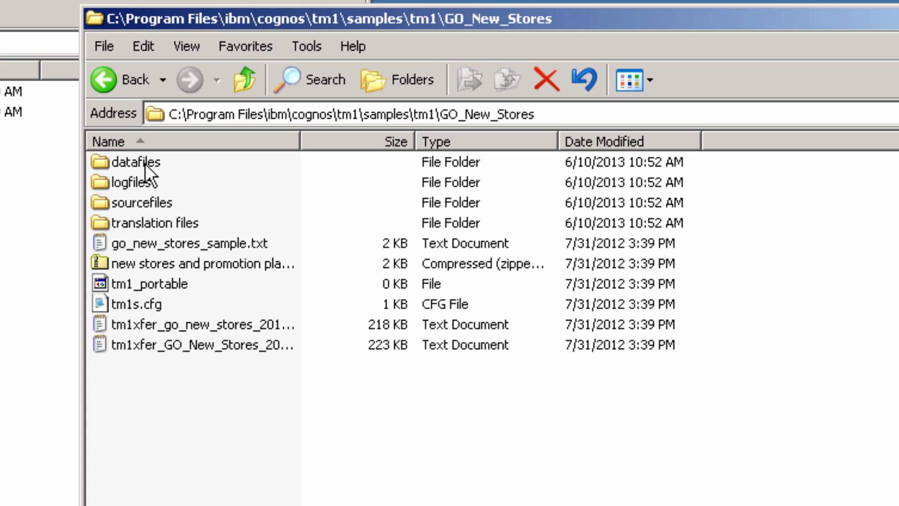
# Copy tm1s.cfg from GO_New_Stores and paste it into C:\TM1.
pyautogui.click(150, 302)
pyautogui.rightClick(151, 300)
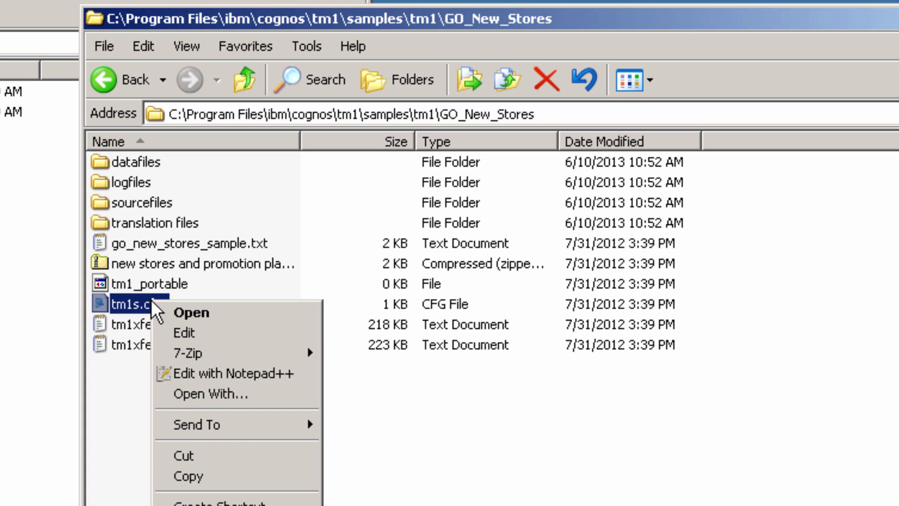
pyautogui.click(196, 468)
pyautogui.click(151, 193)
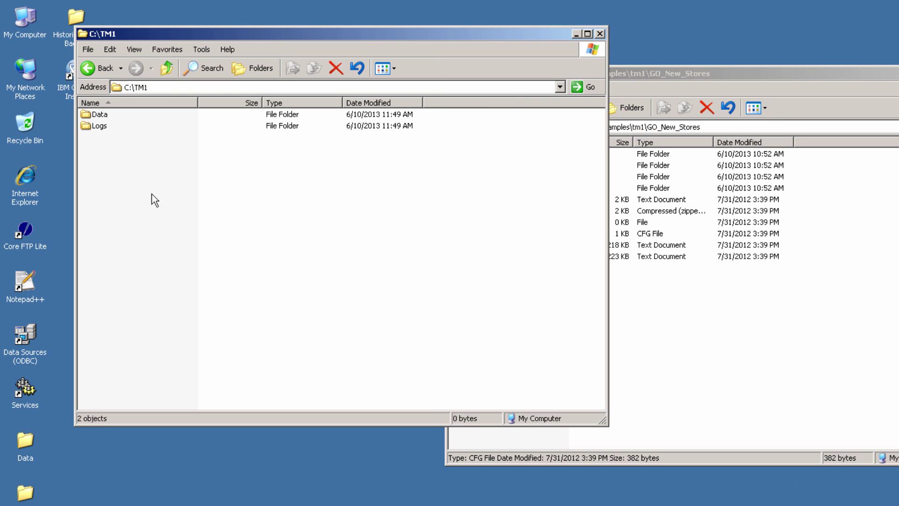
pyautogui.rightClick(140, 180)
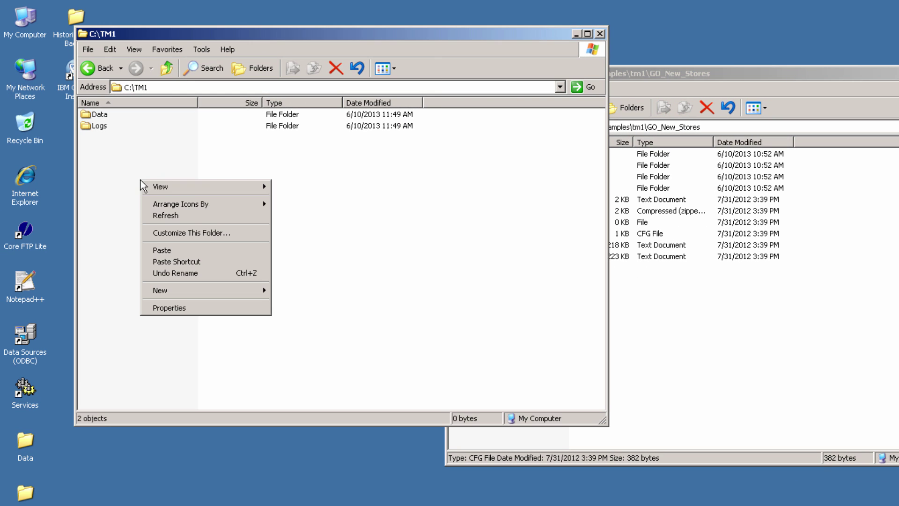
pyautogui.click(161, 248)
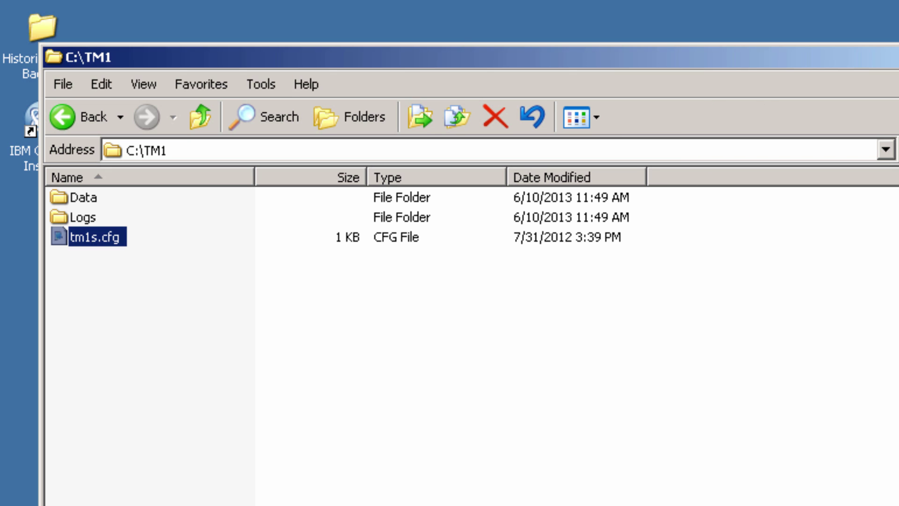
# Open tm1s.cfg in Notepad and set DataBaseDirectory to Data and LoggingDirectory to Logs.
pyautogui.doubleClick(105, 237)
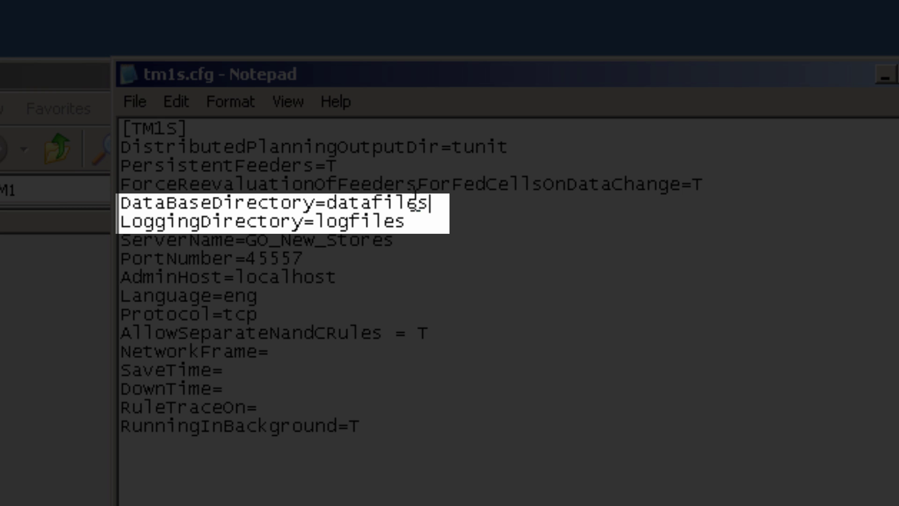
pyautogui.moveTo(428, 203); pyautogui.dragTo(332, 202)
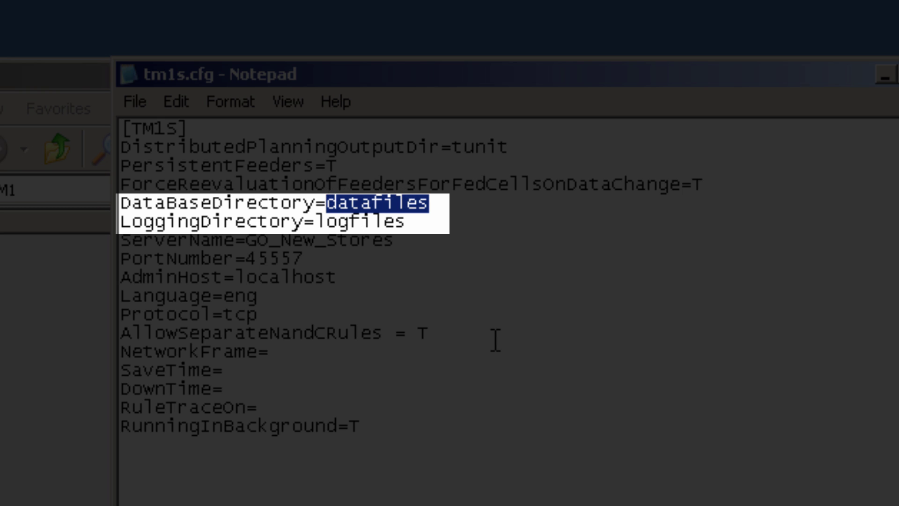
pyautogui.write('Data')
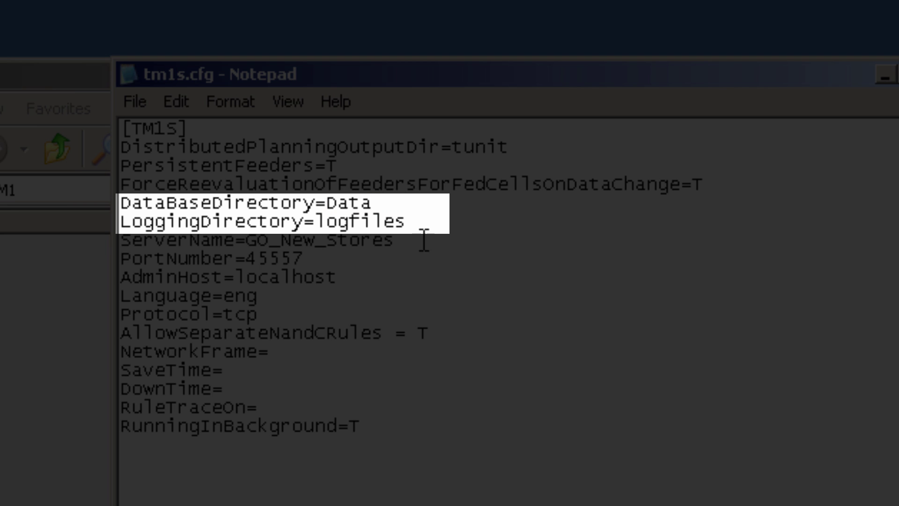
pyautogui.moveTo(408, 223); pyautogui.dragTo(314, 222)
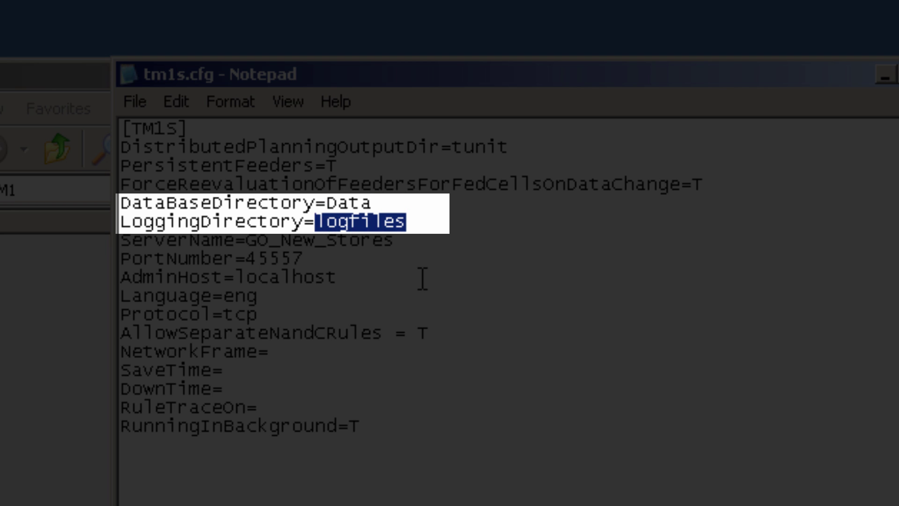
pyautogui.write('Logs')
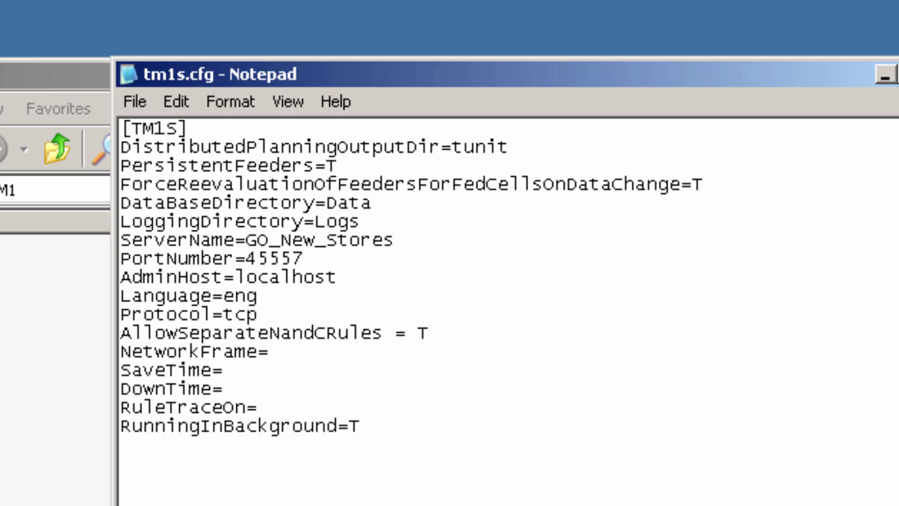
pyautogui.moveTo(409, 240); pyautogui.dragTo(246, 241)
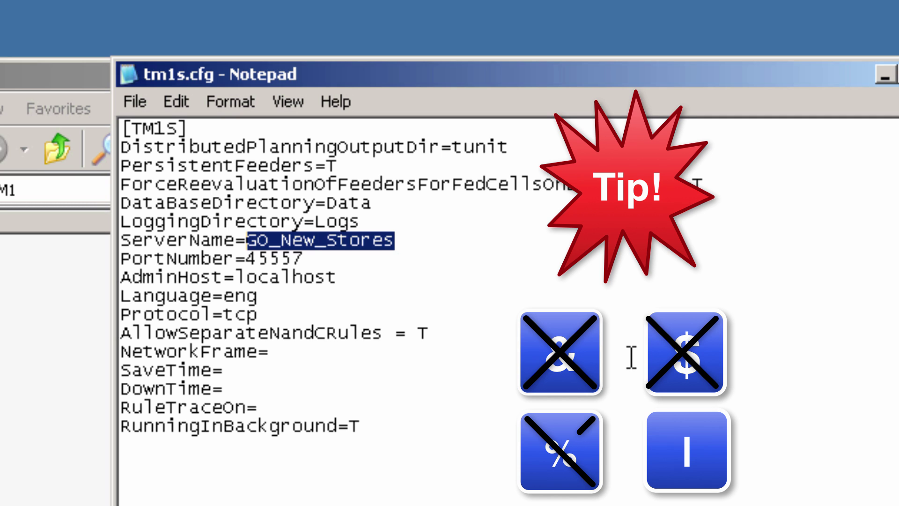
# Change ServerName to Arcogent and PortNumber to 45568.
pyautogui.write('A')
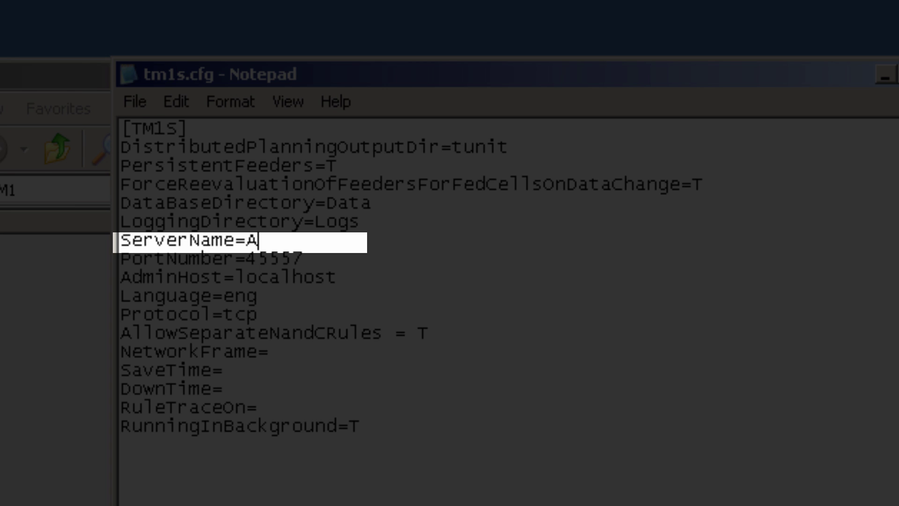
pyautogui.write('rcogent')
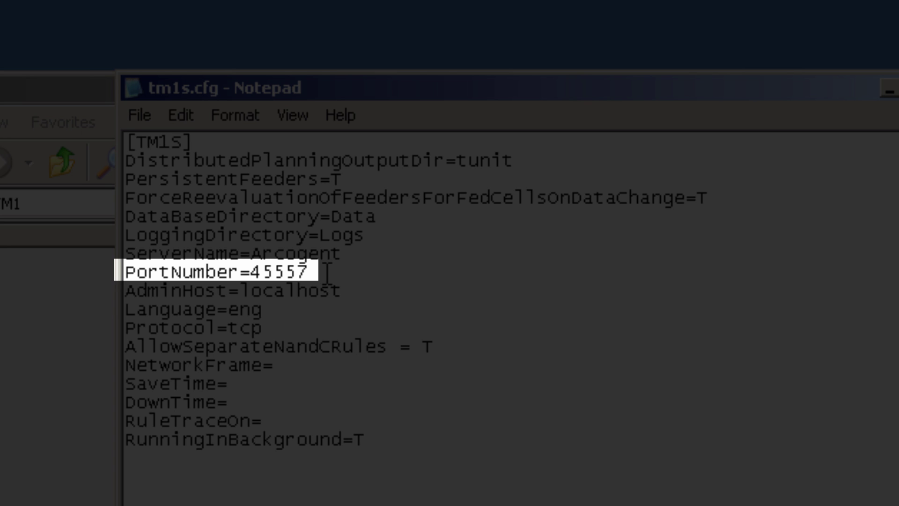
pyautogui.moveTo(309, 272); pyautogui.dragTo(290, 272)
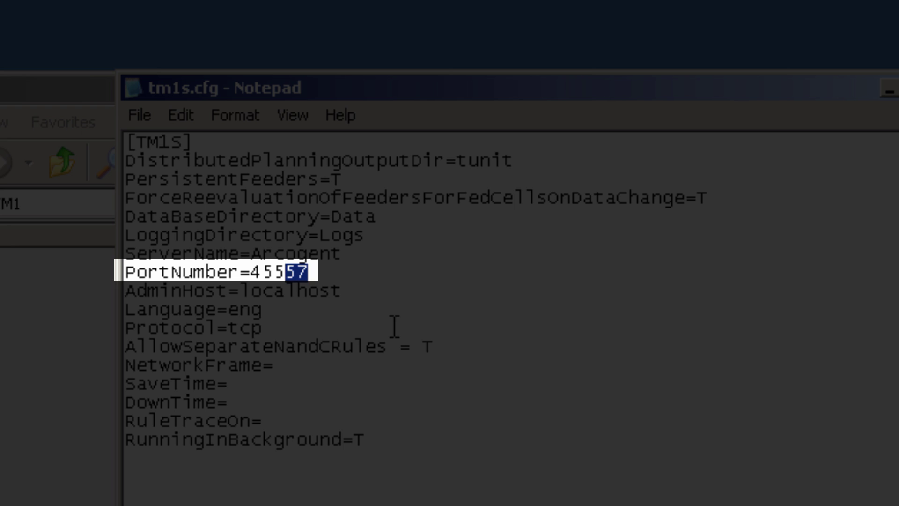
pyautogui.write('68')
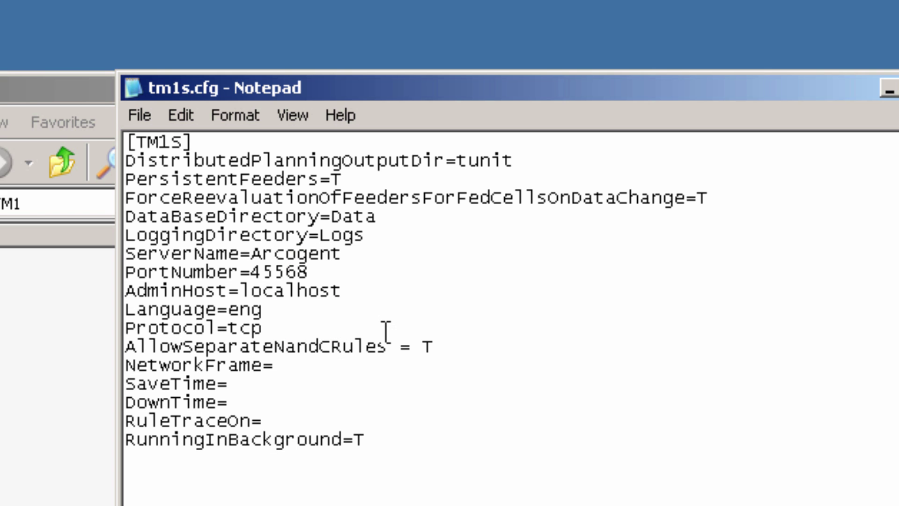
pyautogui.click(356, 296)
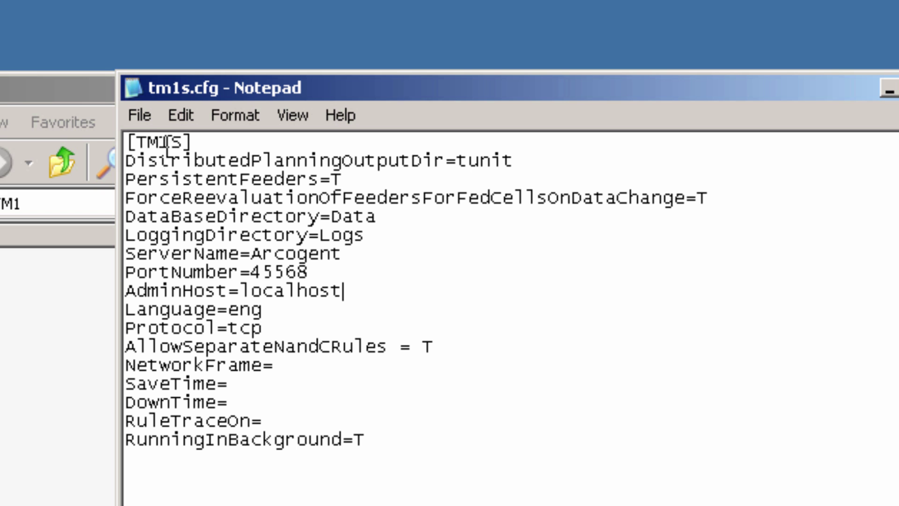
# Save tm1s.cfg and close Notepad, returning to the C:\TM1 folder.
pyautogui.click(145, 118)
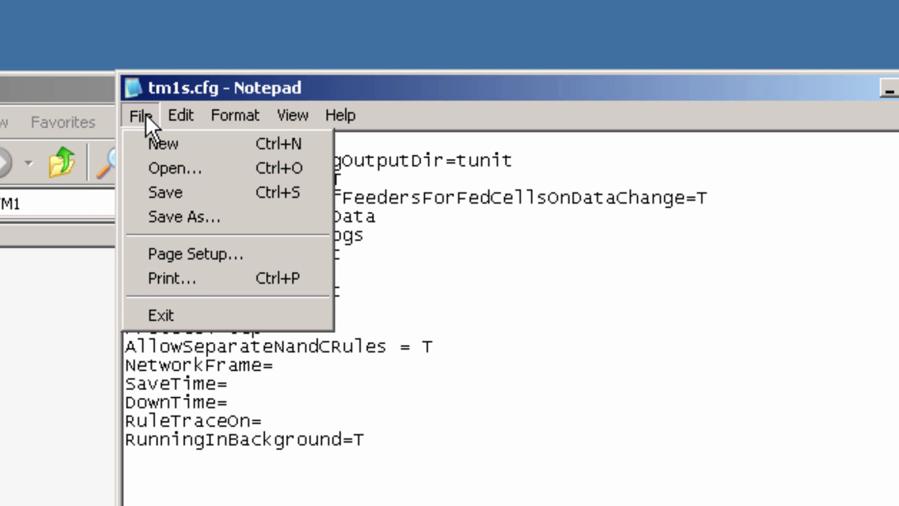
pyautogui.click(353, 287)
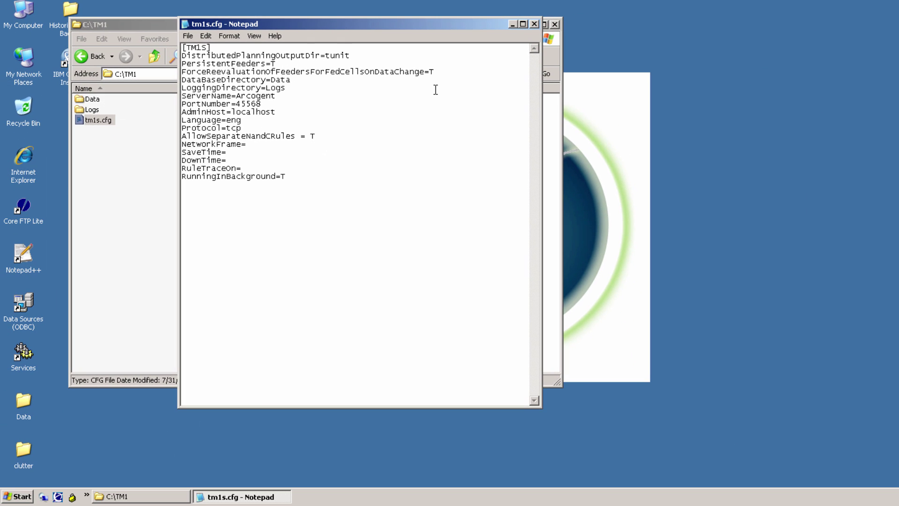
pyautogui.click(534, 24)
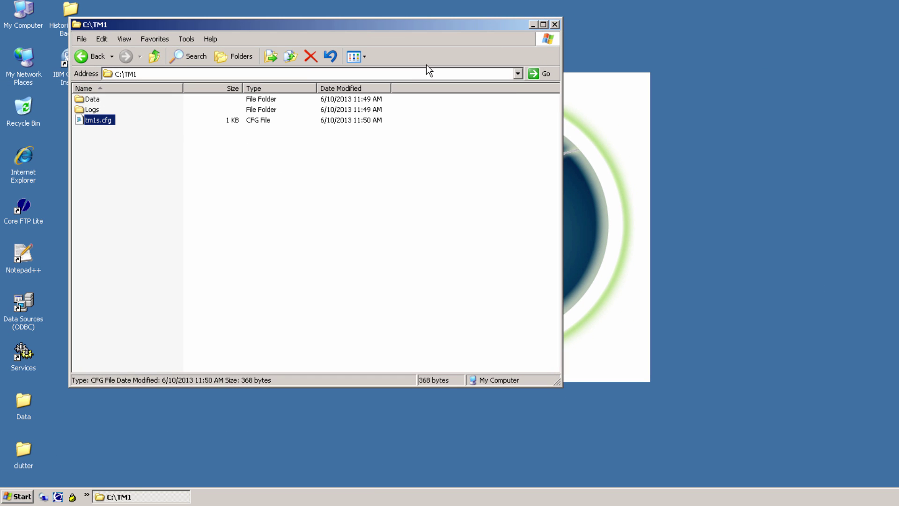
pyautogui.click(133, 210)
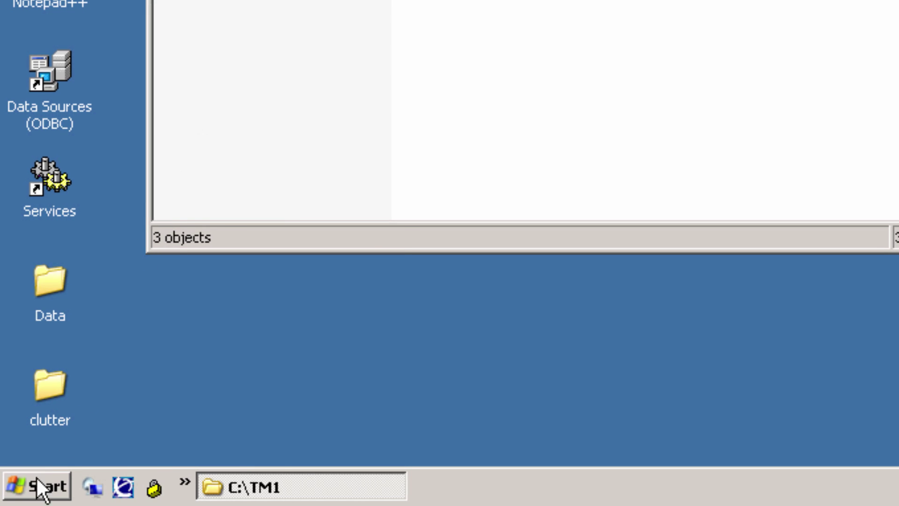
# Launch IBM Cognos Configuration and start the TM1 Admin Server service.
pyautogui.click(33, 485)
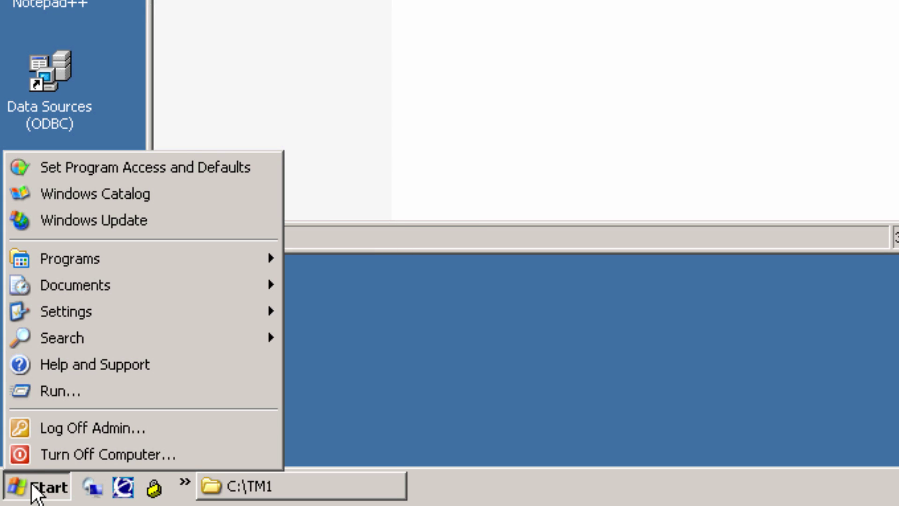
pyautogui.moveTo(145, 272)
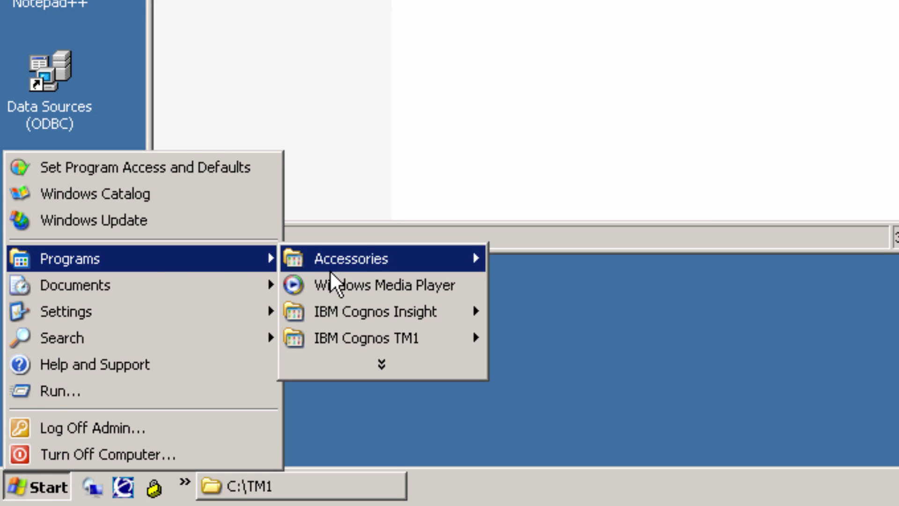
pyautogui.moveTo(368, 335)
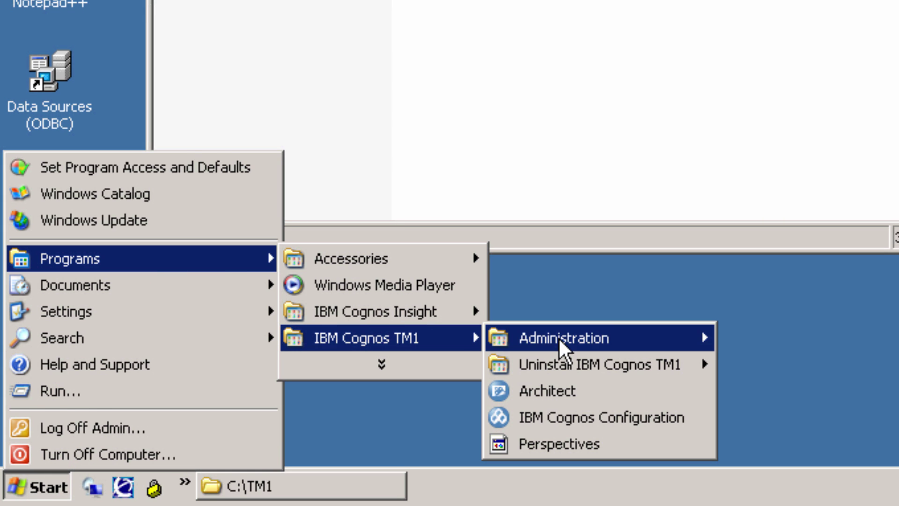
pyautogui.click(575, 418)
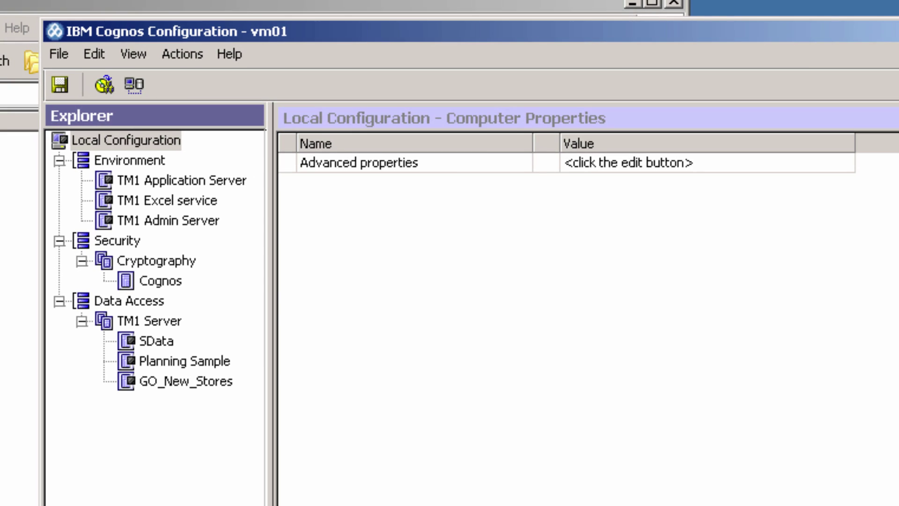
pyautogui.click(178, 221)
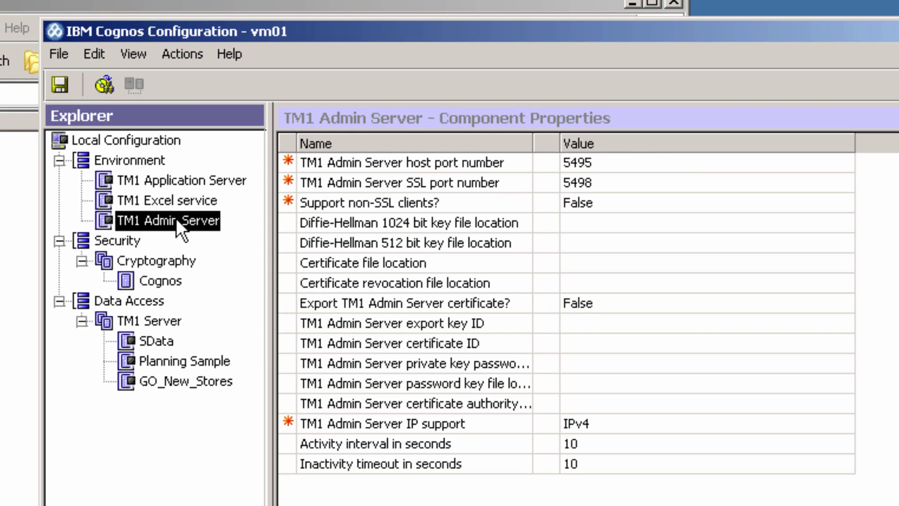
pyautogui.rightClick(176, 218)
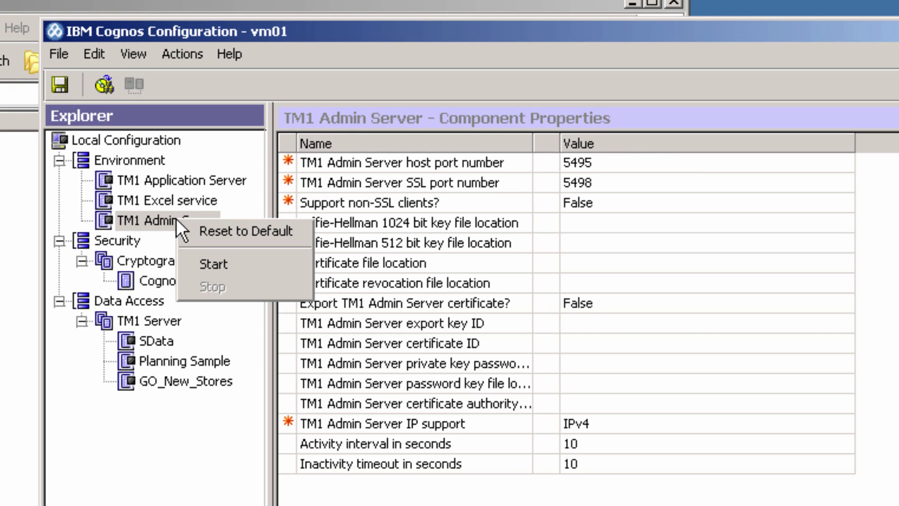
pyautogui.click(210, 264)
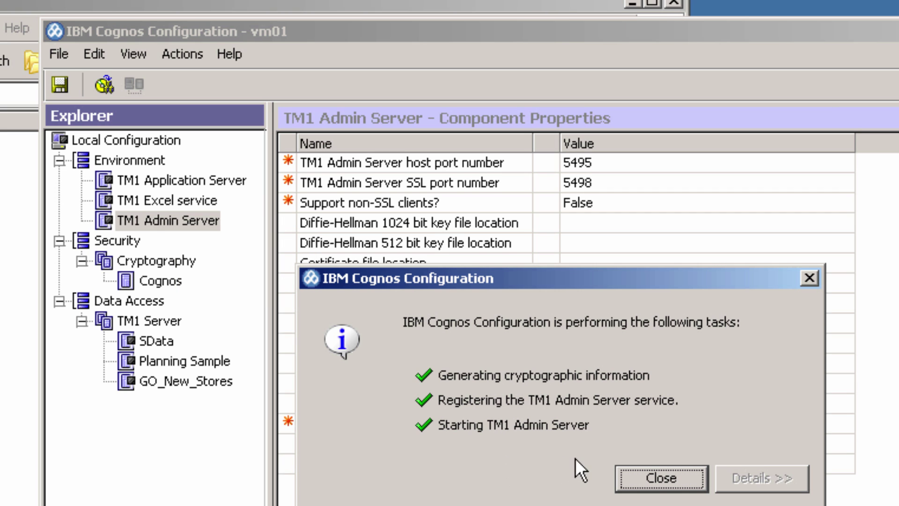
pyautogui.click(650, 482)
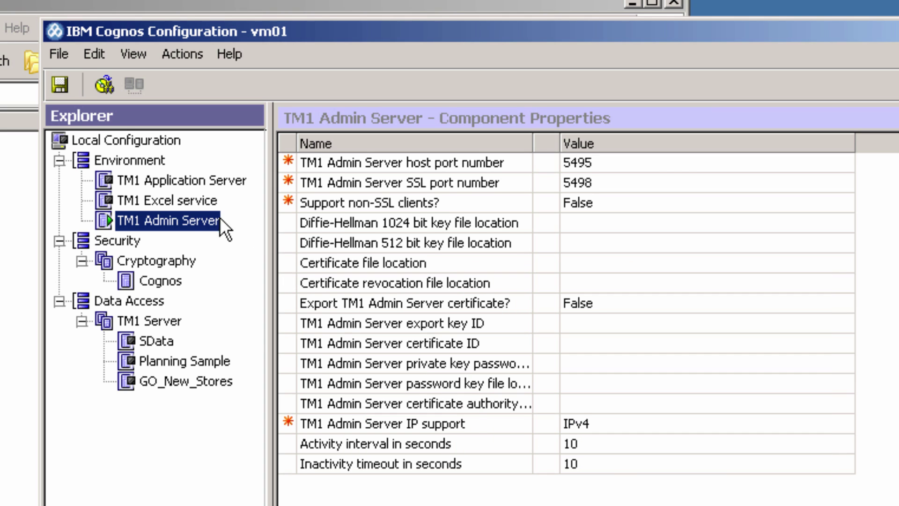
# Start the TM1 Excel service and the TM1 Application Server.
pyautogui.rightClick(173, 199)
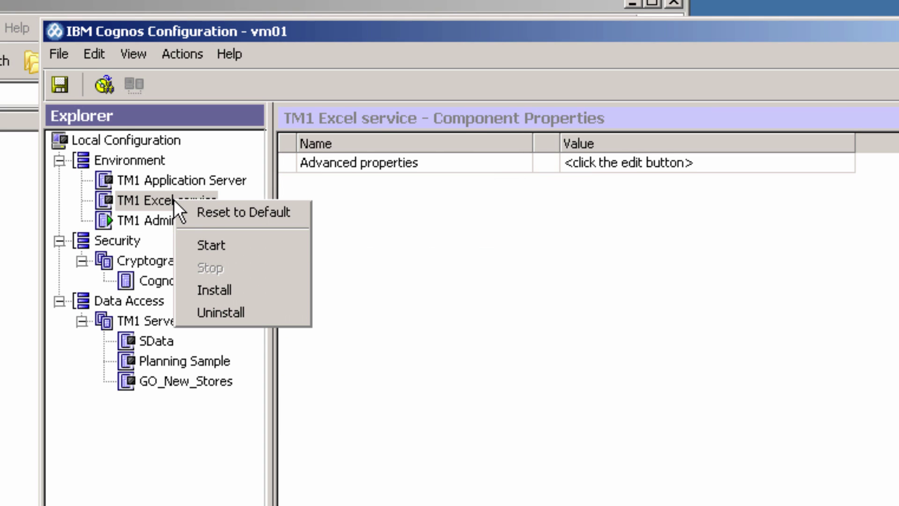
pyautogui.click(217, 245)
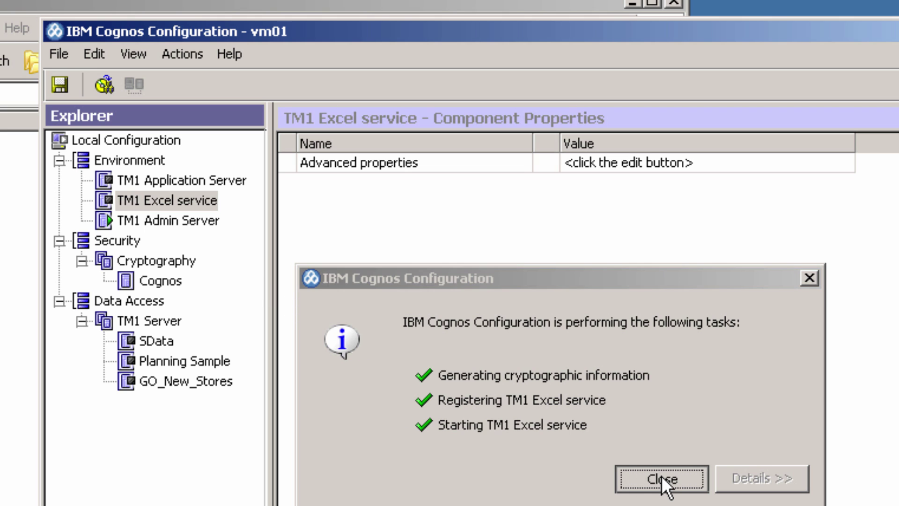
pyautogui.click(661, 479)
pyautogui.rightClick(191, 182)
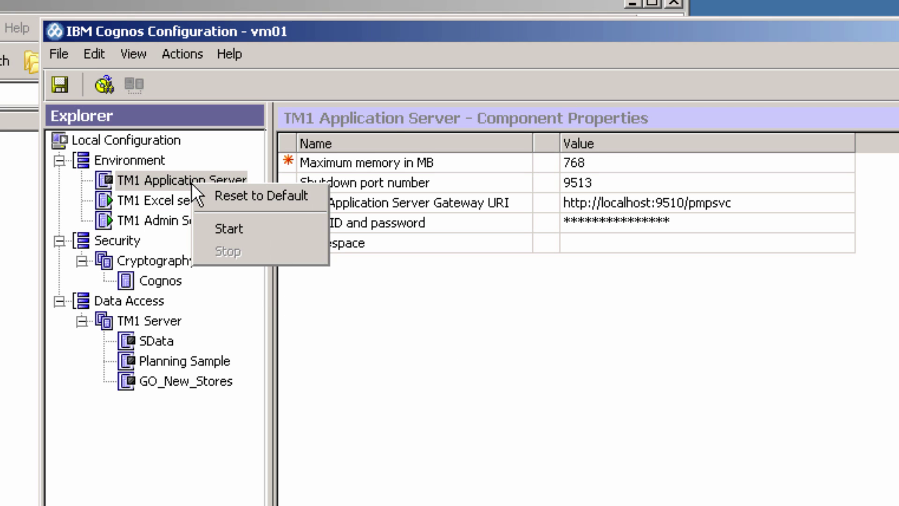
pyautogui.click(226, 228)
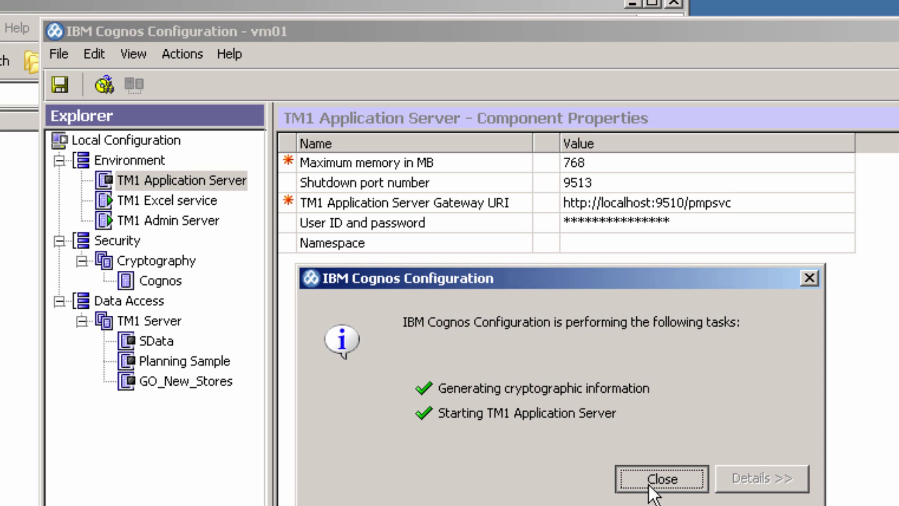
pyautogui.click(654, 482)
# Add a new TM1 Server instance named Arcogent.
pyautogui.click(153, 321)
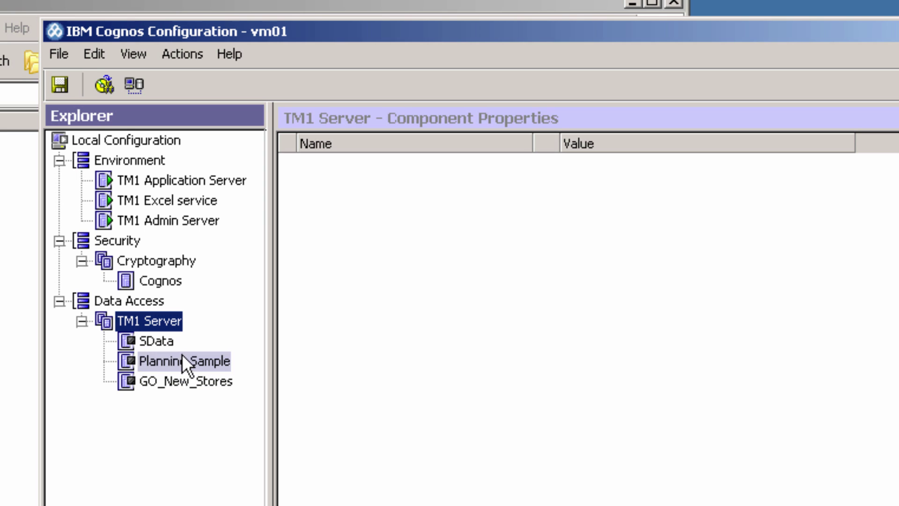
pyautogui.rightClick(161, 326)
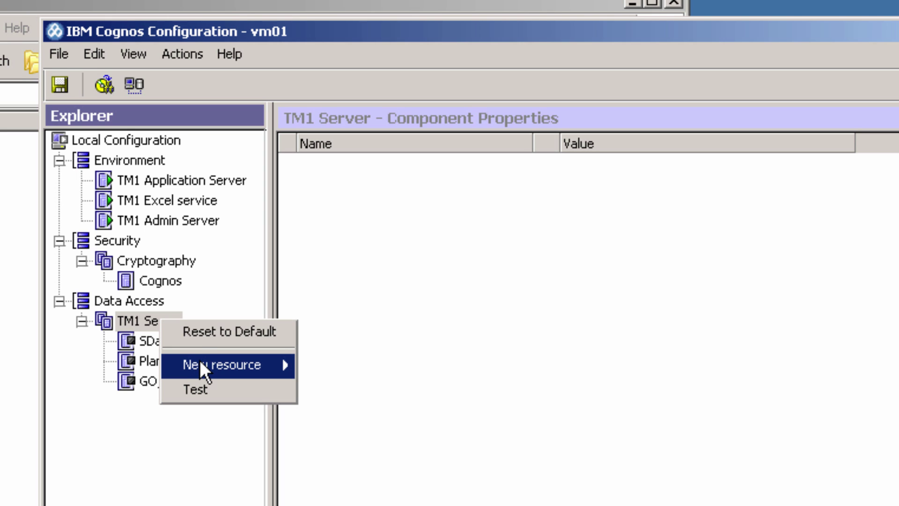
pyautogui.moveTo(200, 363)
pyautogui.click(347, 367)
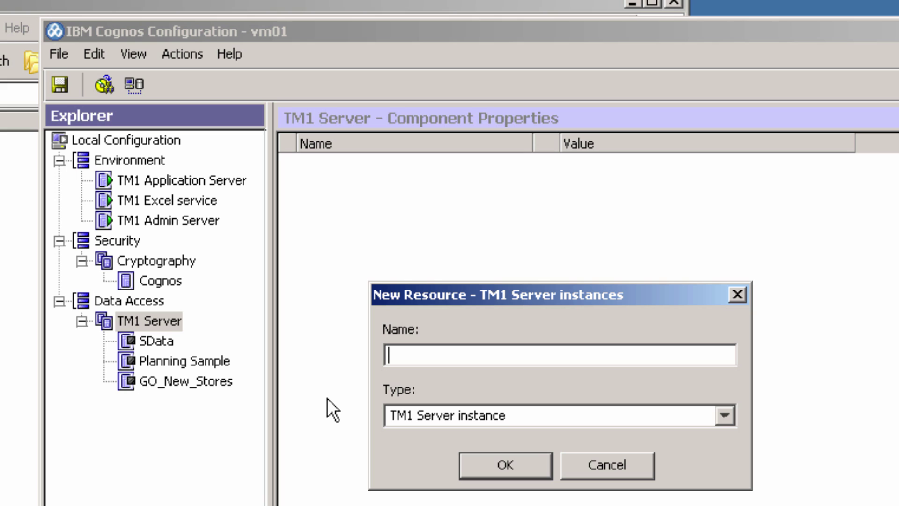
pyautogui.write('Arcogent')
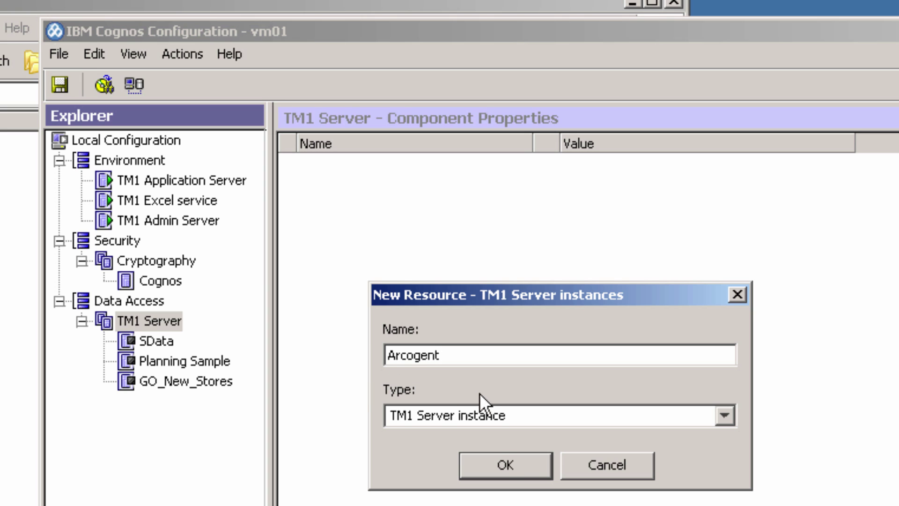
pyautogui.click(504, 462)
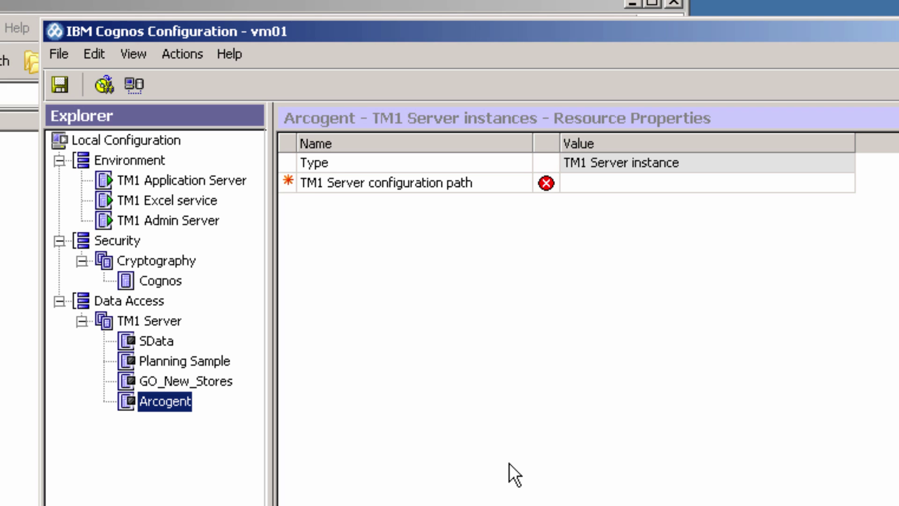
# Set the Arcogent TM1 Server configuration path to C:\TM1.
pyautogui.click(595, 183)
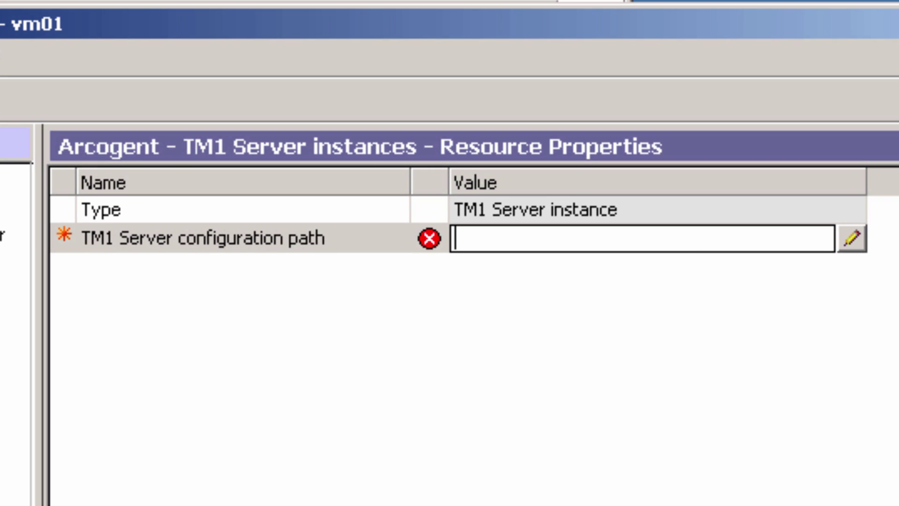
pyautogui.write('C:\\TM1')
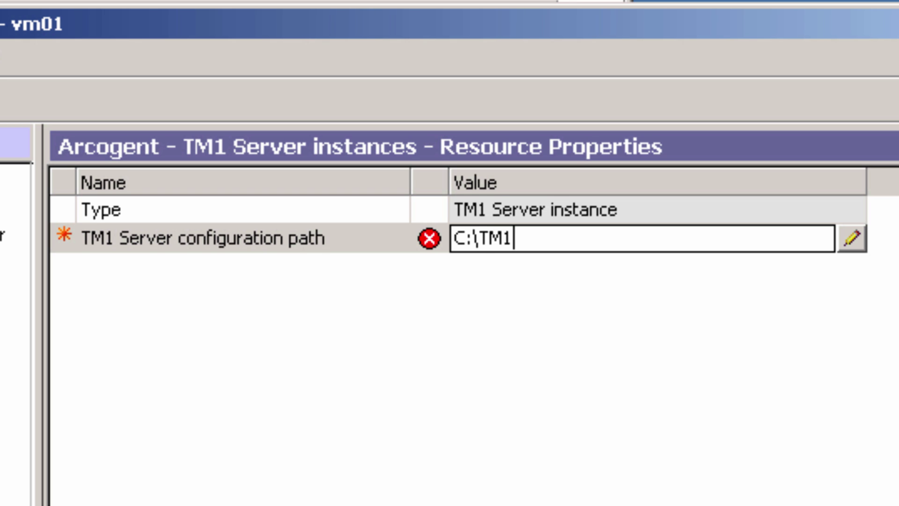
pyautogui.click(458, 302)
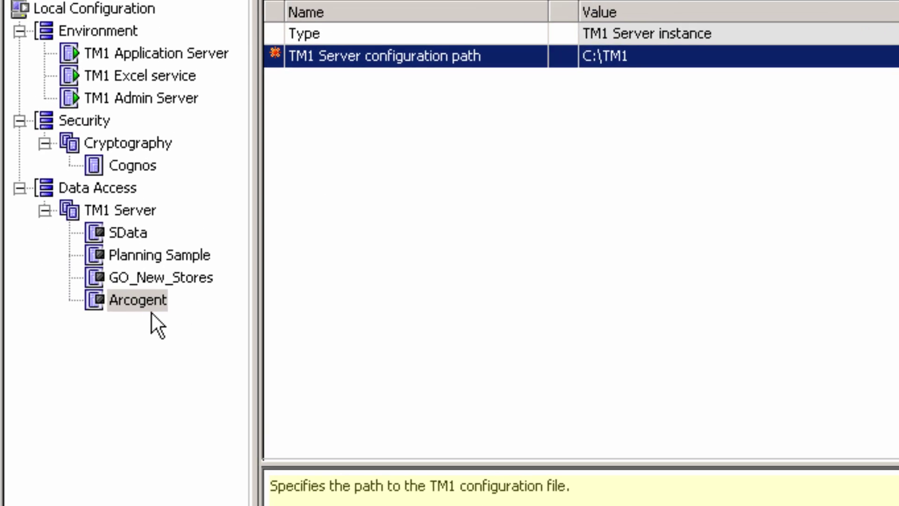
# Start the Arcogent instance, saving the configuration when prompted, then close Cognos Configuration.
pyautogui.click(91, 361)
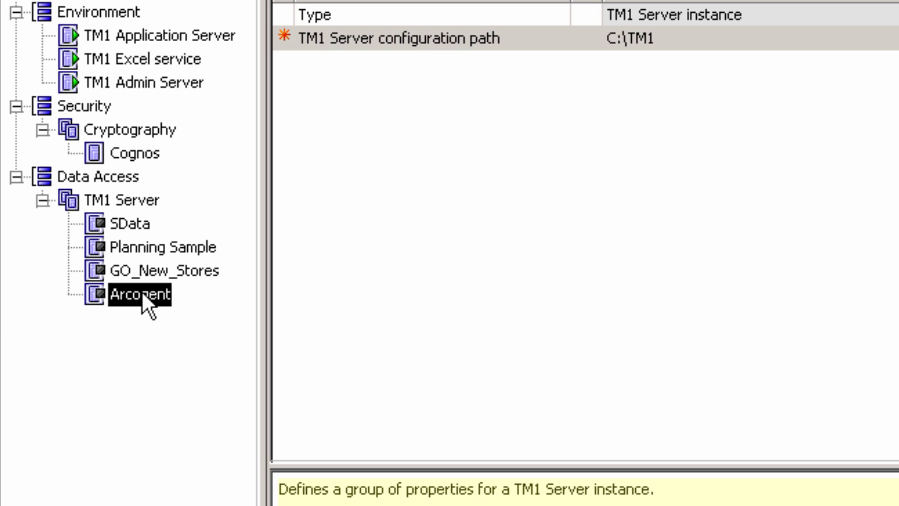
pyautogui.rightClick(138, 295)
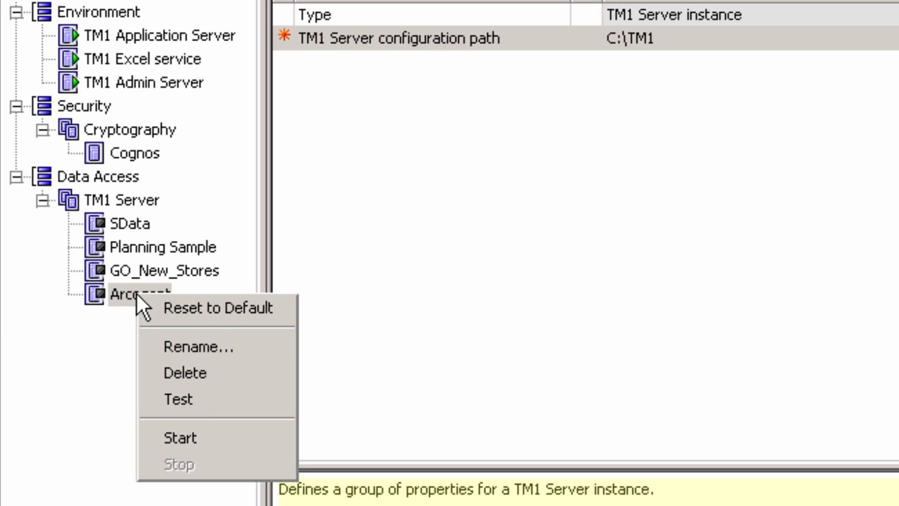
pyautogui.click(202, 439)
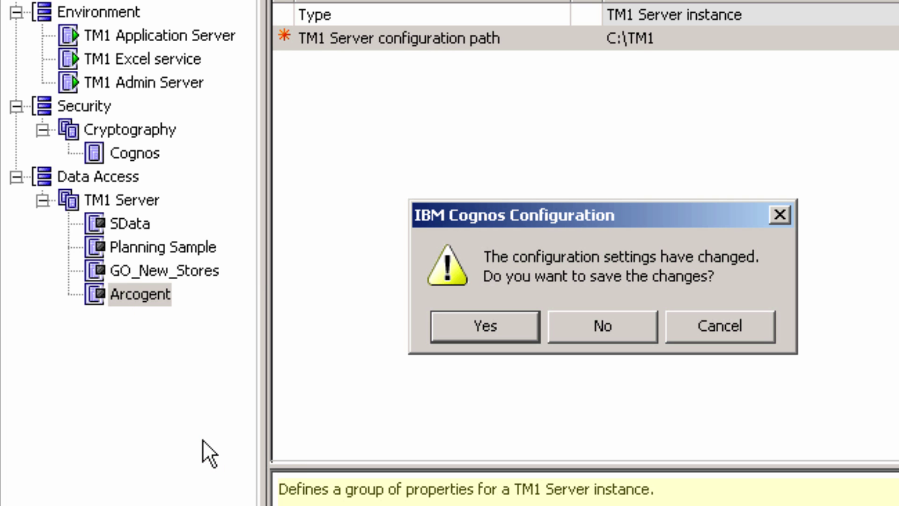
pyautogui.click(494, 327)
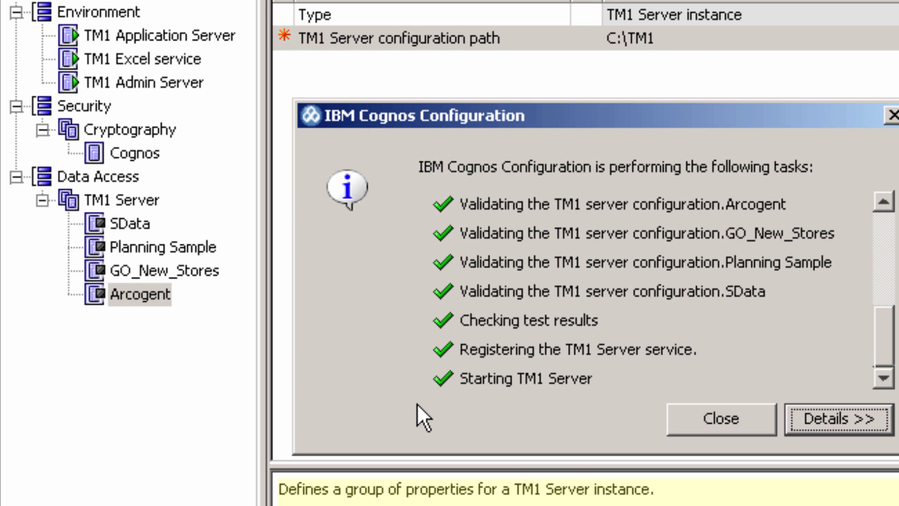
pyautogui.click(697, 419)
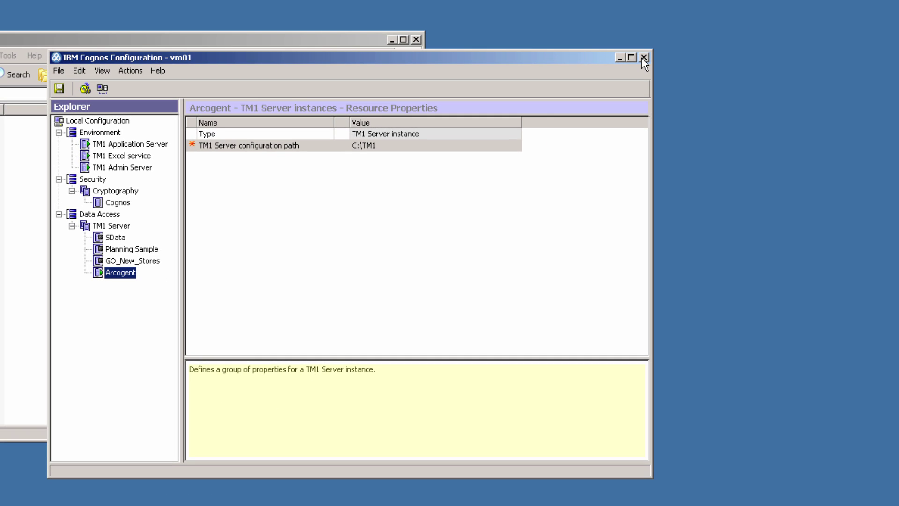
pyautogui.click(644, 57)
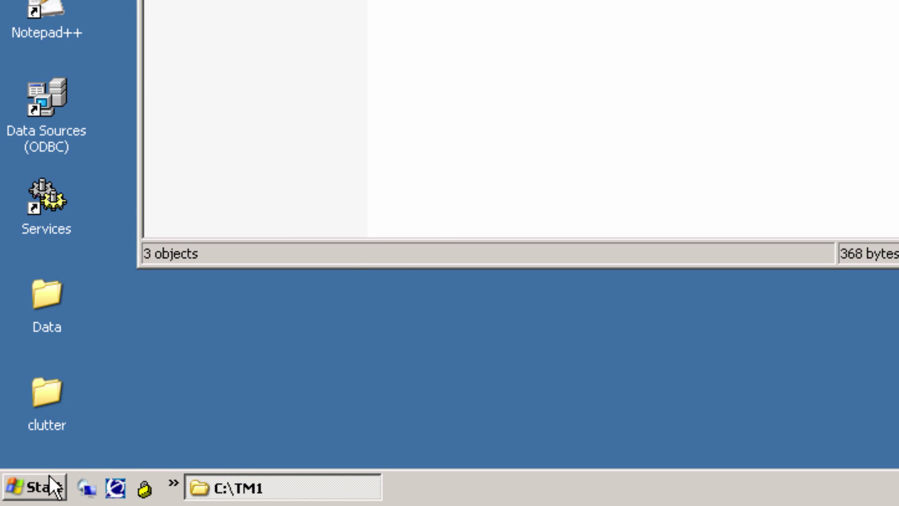
# Launch IBM Cognos TM1 Architect from the Start menu.
pyautogui.click(41, 489)
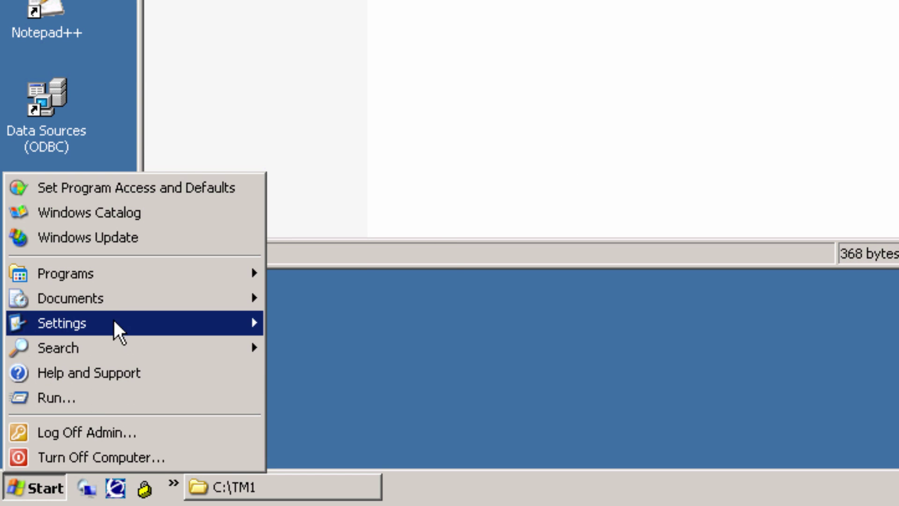
pyautogui.moveTo(151, 283)
pyautogui.moveTo(352, 355)
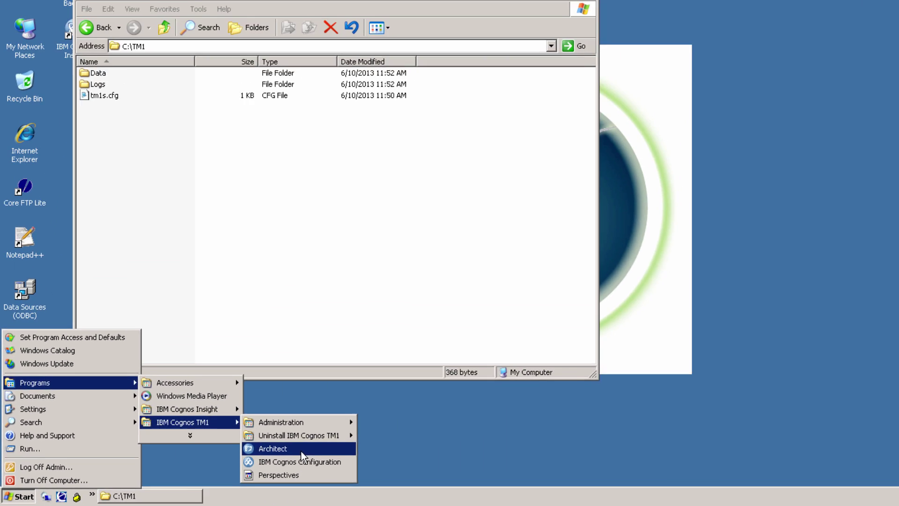
pyautogui.click(302, 450)
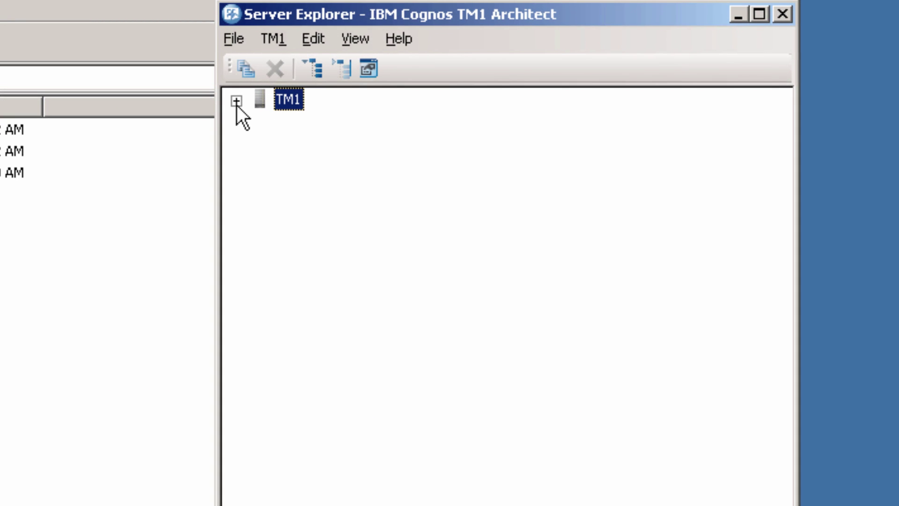
# Expand TM1, log in to Arcogent with the user name, and close the C:\TM1 window.
pyautogui.click(237, 101)
pyautogui.doubleClick(333, 121)
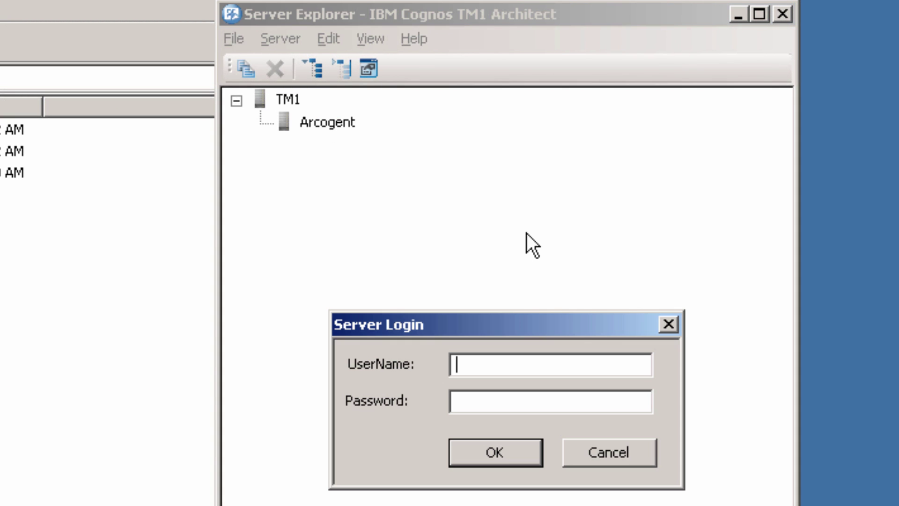
pyautogui.write('admin')
pyautogui.click(514, 446)
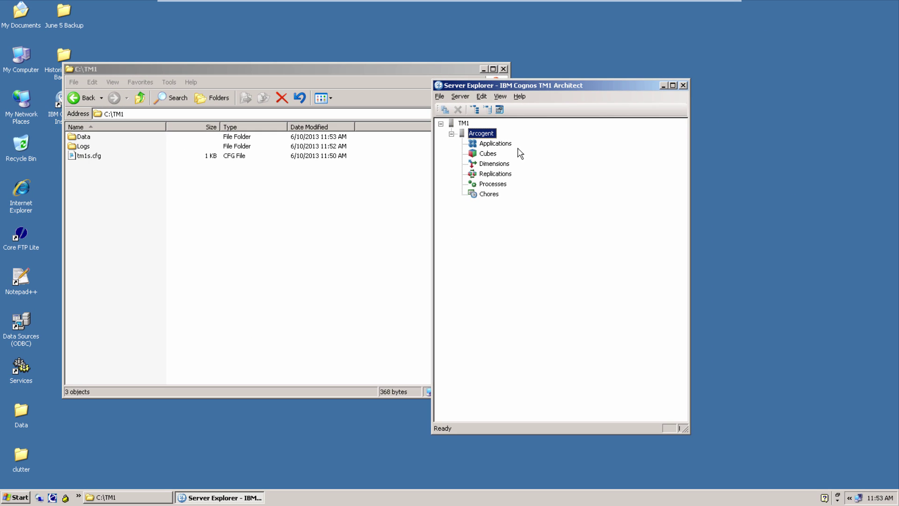
pyautogui.click(503, 69)
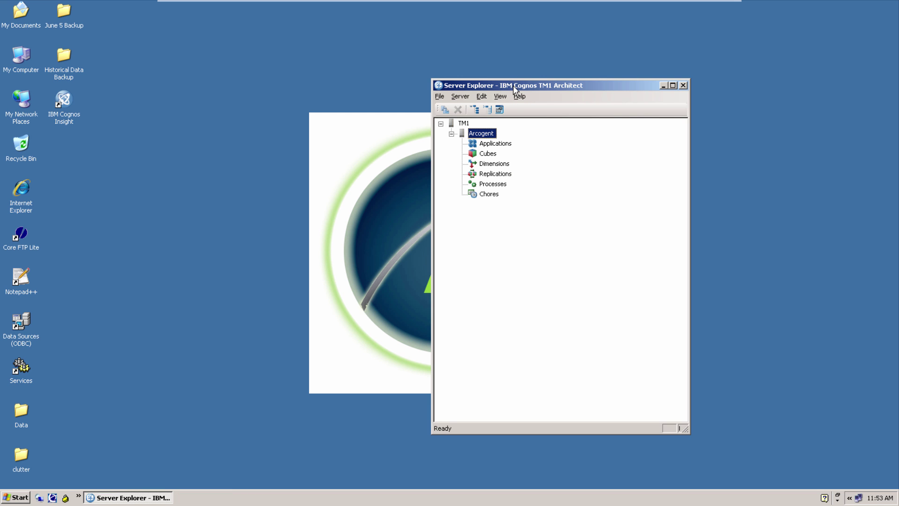
pyautogui.moveTo(526, 88); pyautogui.dragTo(711, 83)
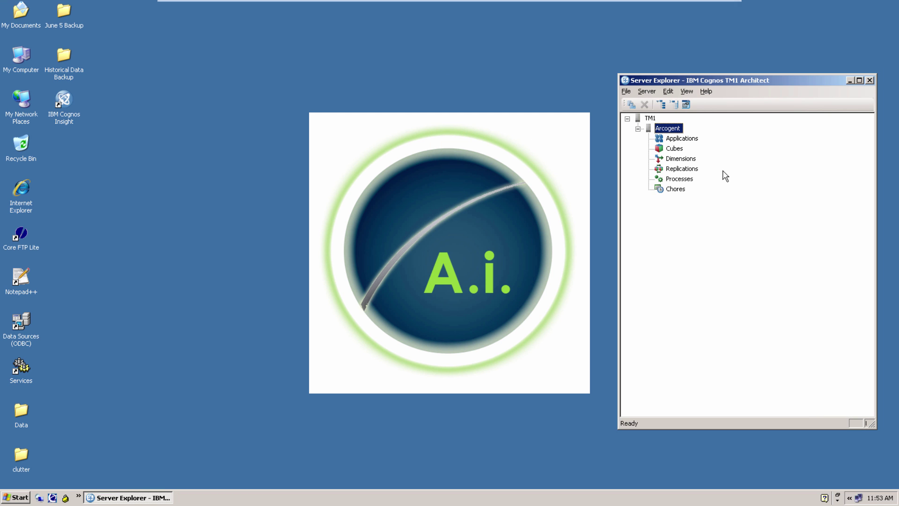